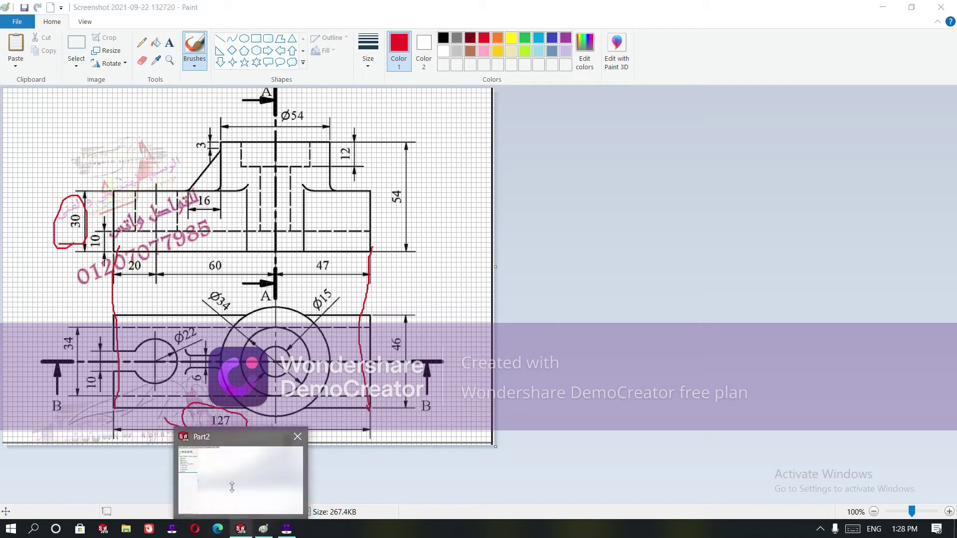
- Switch to SOLIDWORKS, start a sketch on the Front Plane and set the part's units to MMGS
click(241, 529)
click(97, 185)
click(104, 169)
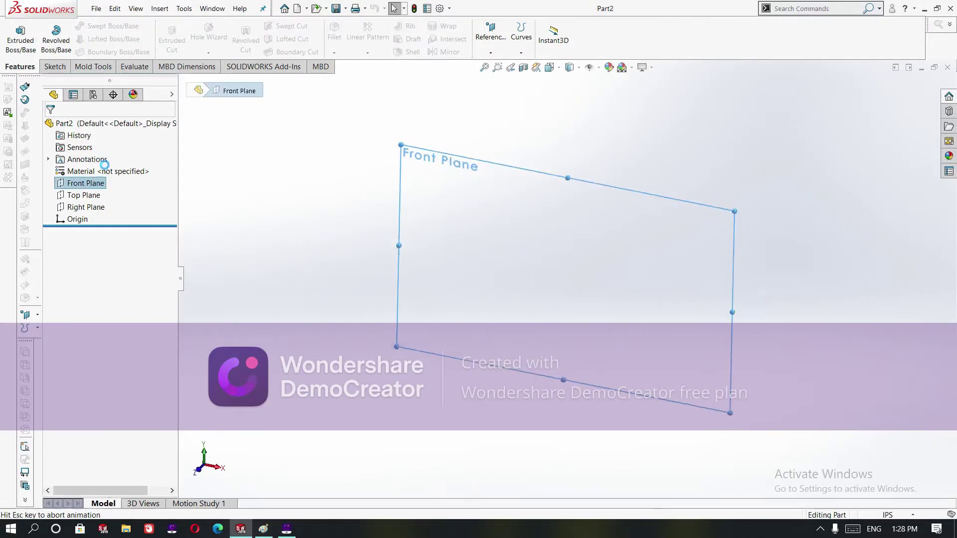
click(888, 515)
click(875, 471)
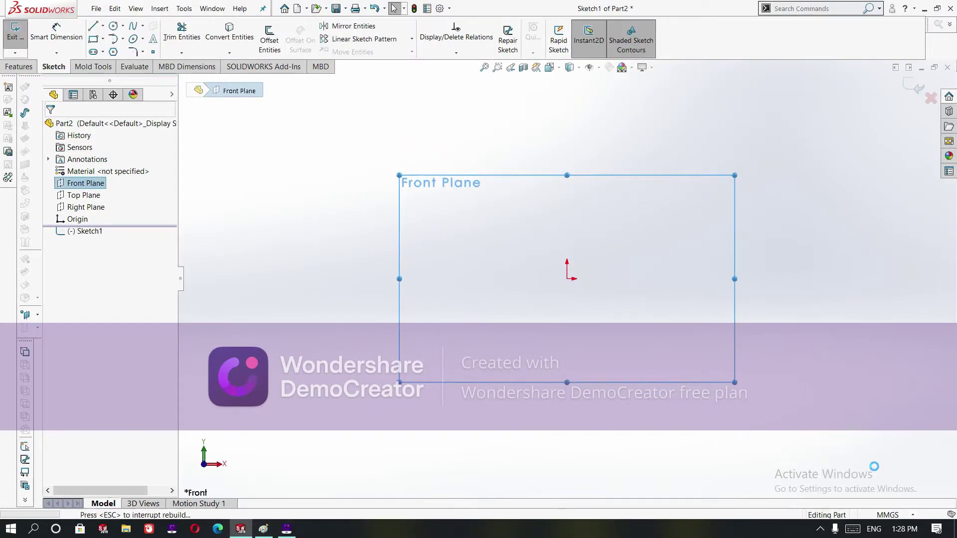
- Undo the empty sketch and draw a center rectangle about 185 mm wide, centred on the origin, in a new Front Plane sketch
key(ctrl+z)
click(108, 183)
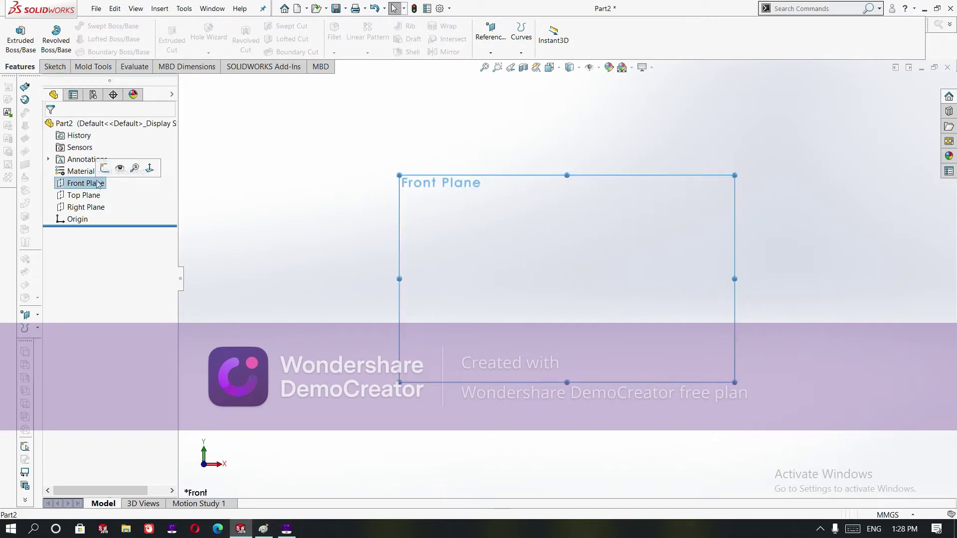
click(104, 169)
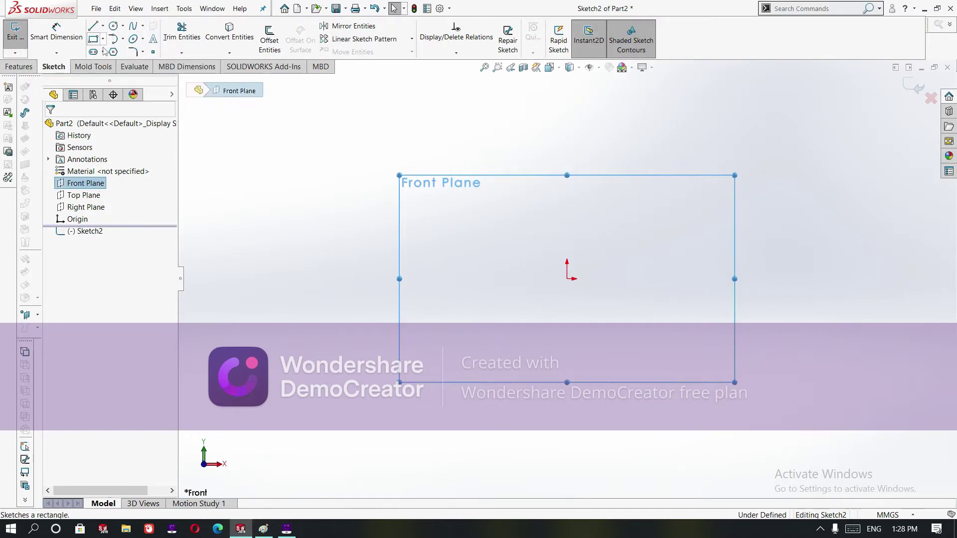
click(103, 39)
click(120, 66)
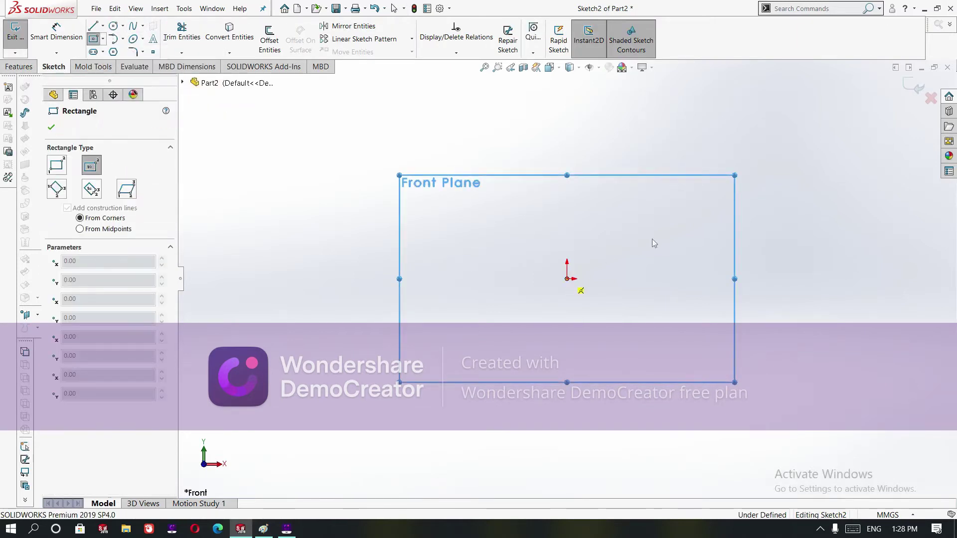
click(567, 279)
click(742, 194)
key(Escape)
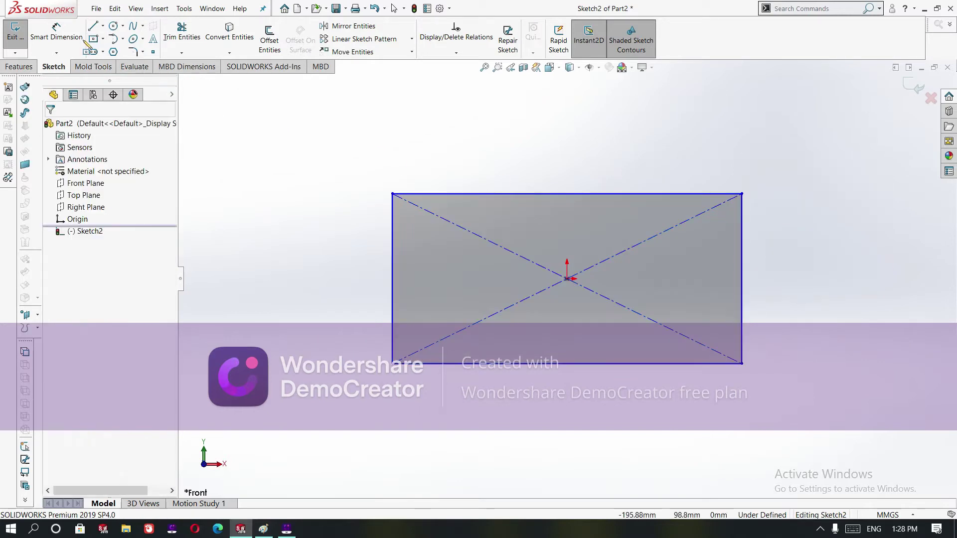
- Dimension the rectangle's horizontal edge to 127 mm
click(56, 32)
click(529, 193)
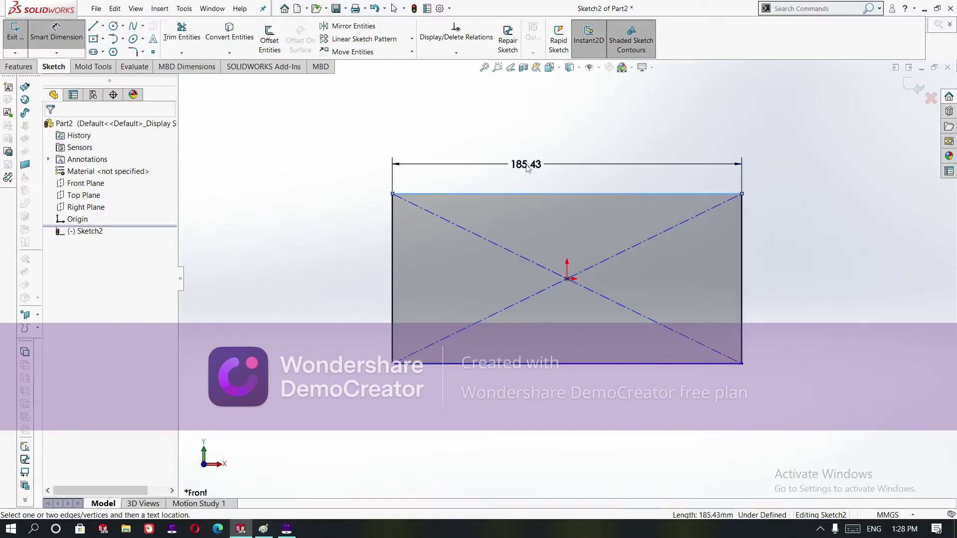
click(529, 165)
text(127)
key(Return)
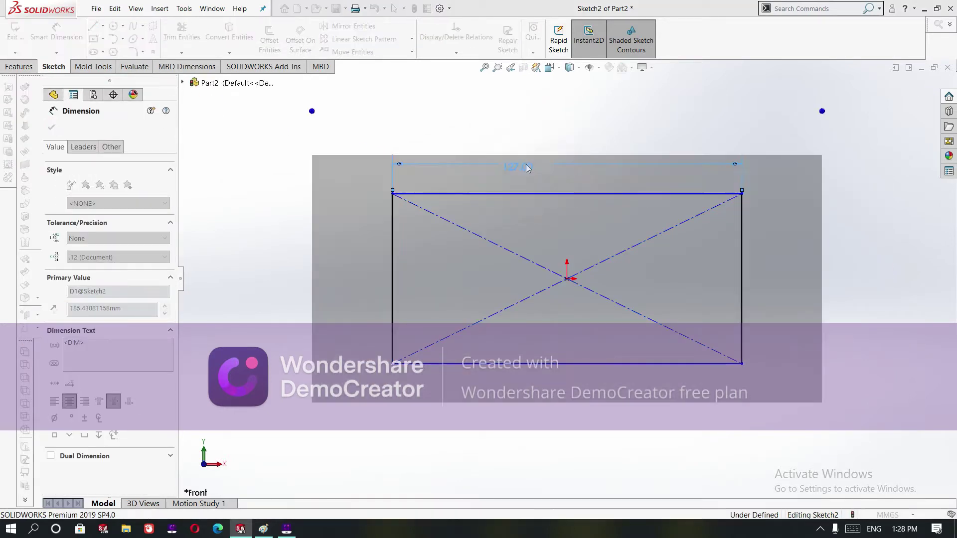
- Dimension the rectangle's vertical edge to 30 mm
click(394, 240)
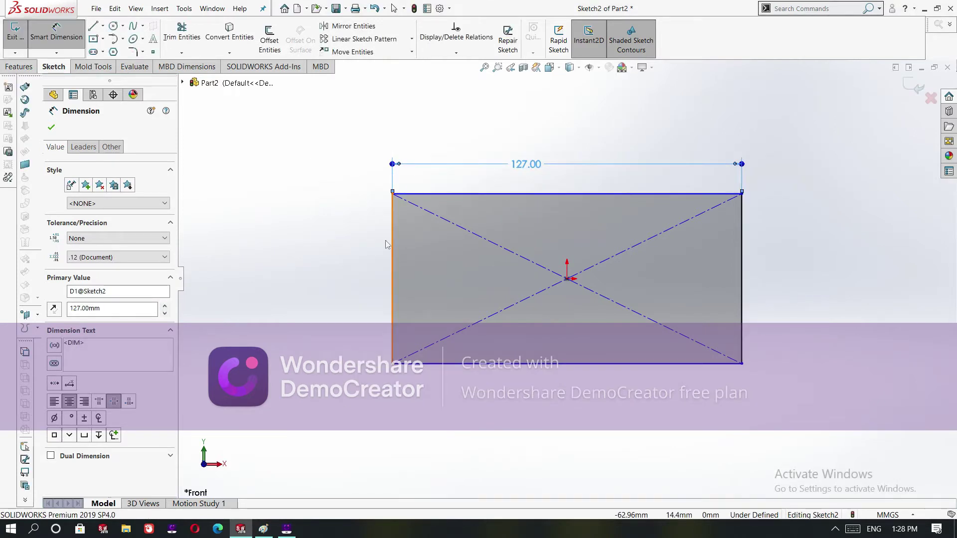
click(332, 252)
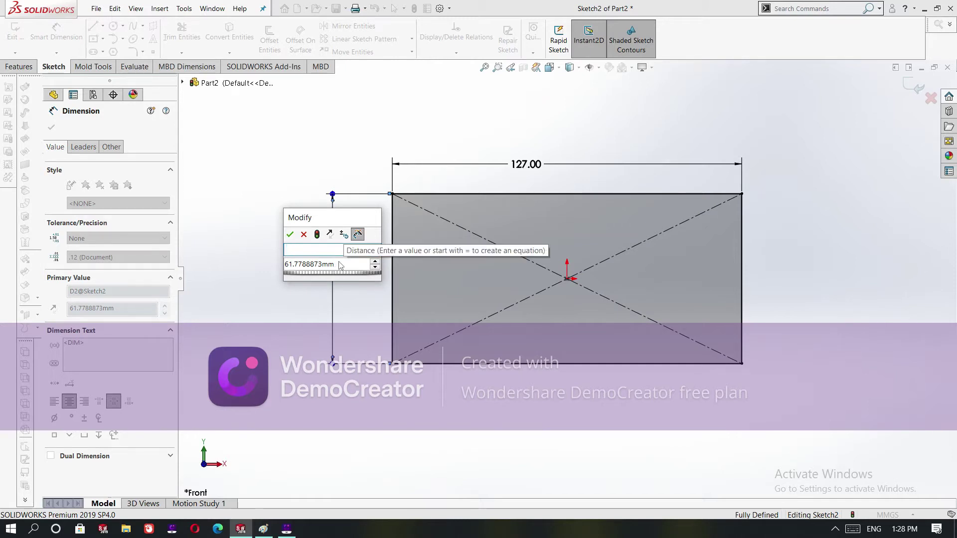
click(341, 264)
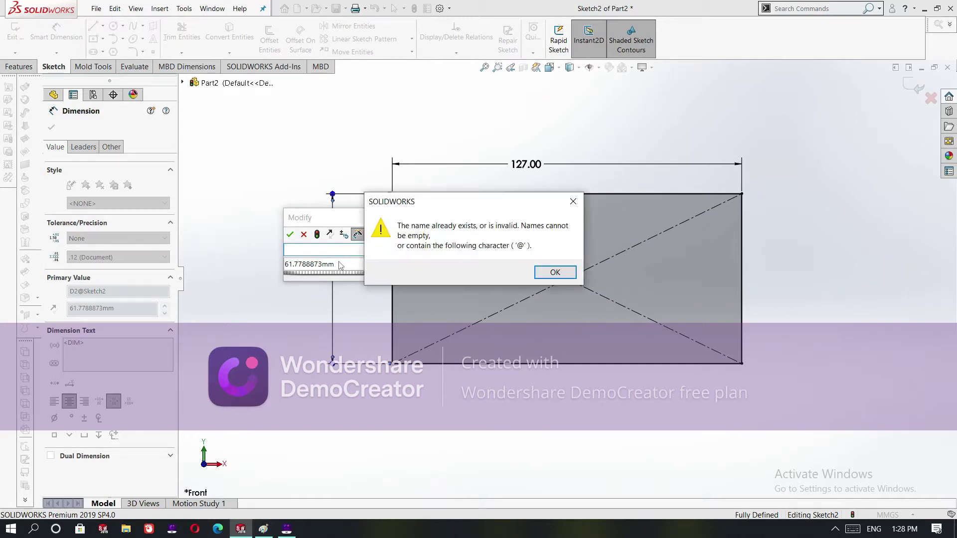
click(577, 201)
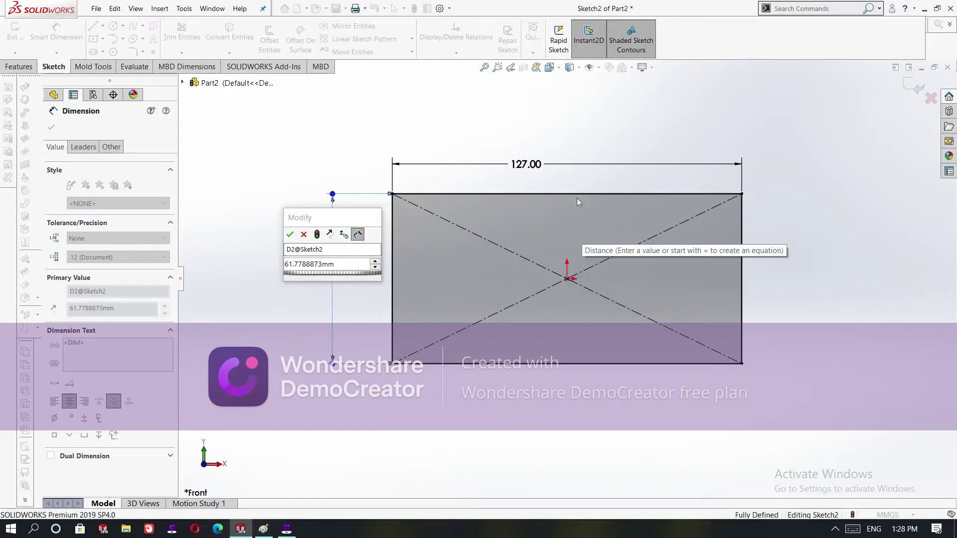
double_click(362, 265)
key(BackSpace)
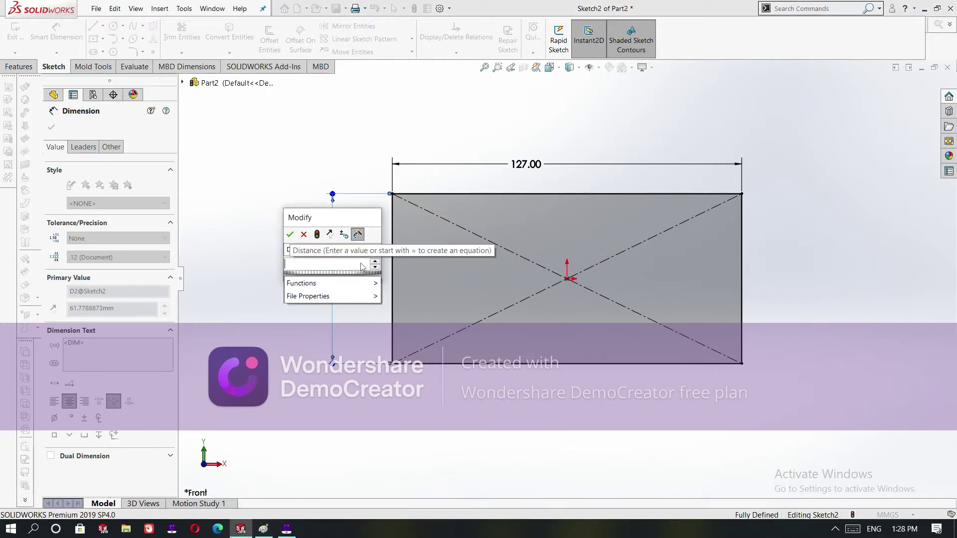
text(30)
key(Return)
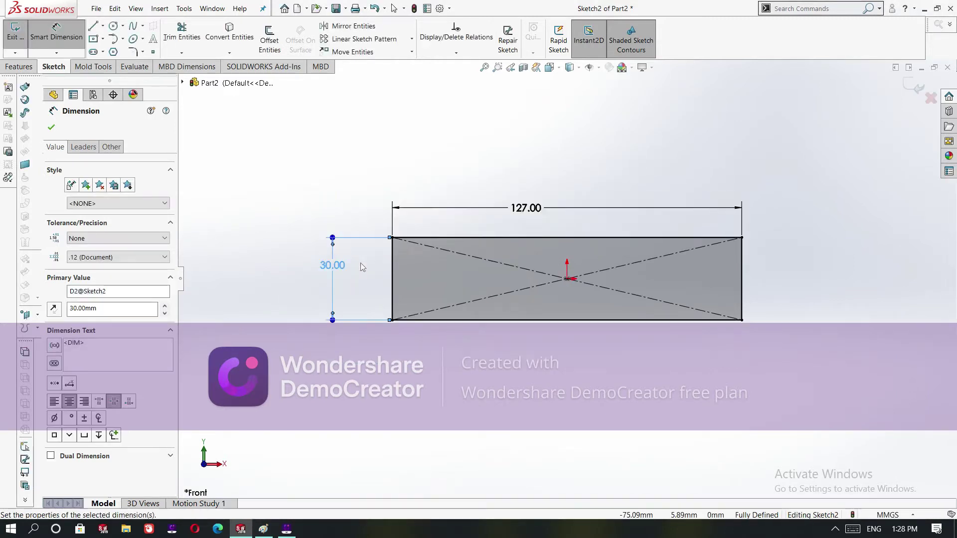
click(208, 187)
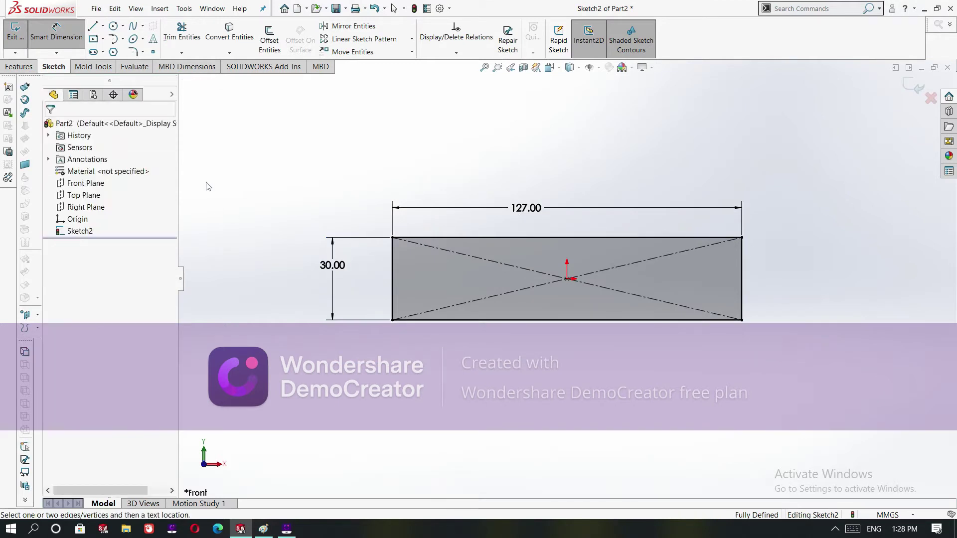
- Extrude the rectangle to a blind depth of 46 mm, marking that dimension on the reference drawing in Paint
click(19, 67)
click(17, 35)
mouse_move(264, 529)
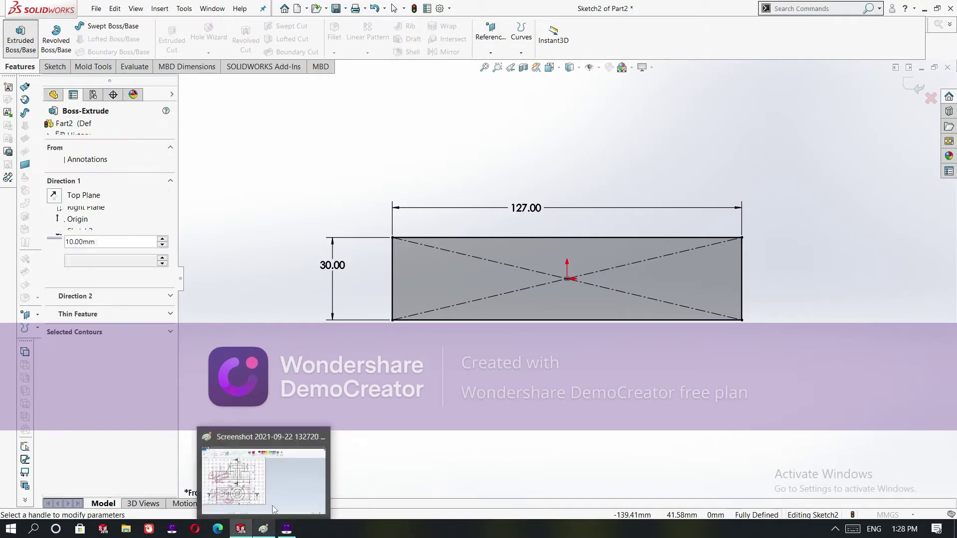
click(309, 427)
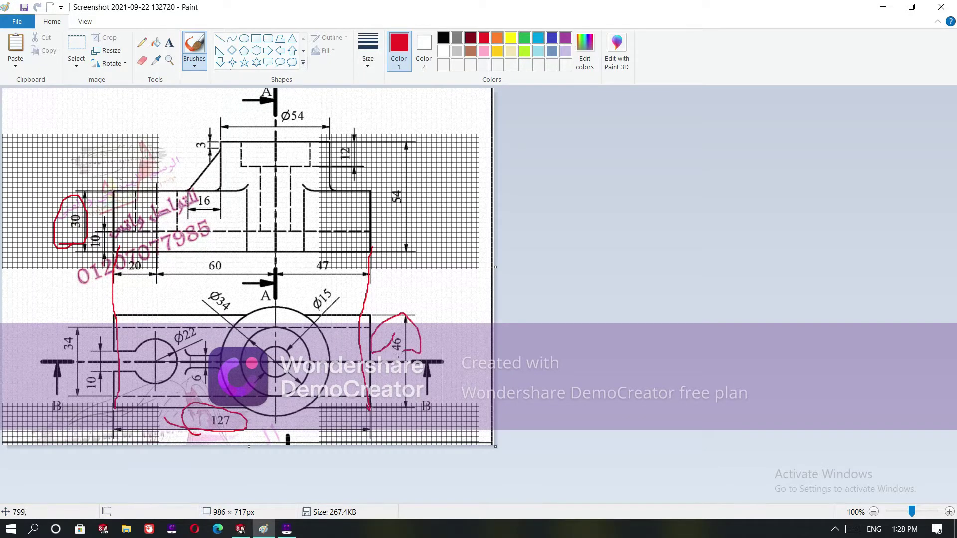
click(241, 529)
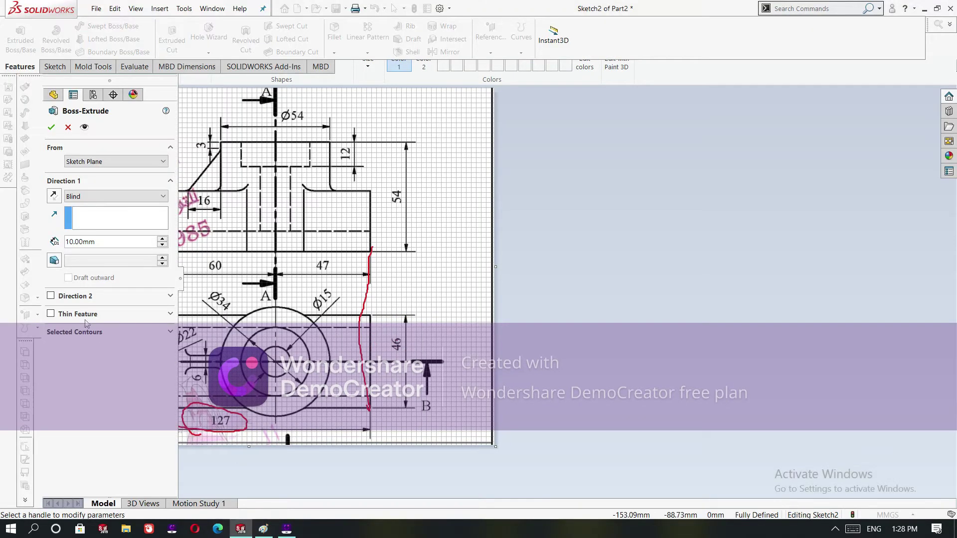
text(46)
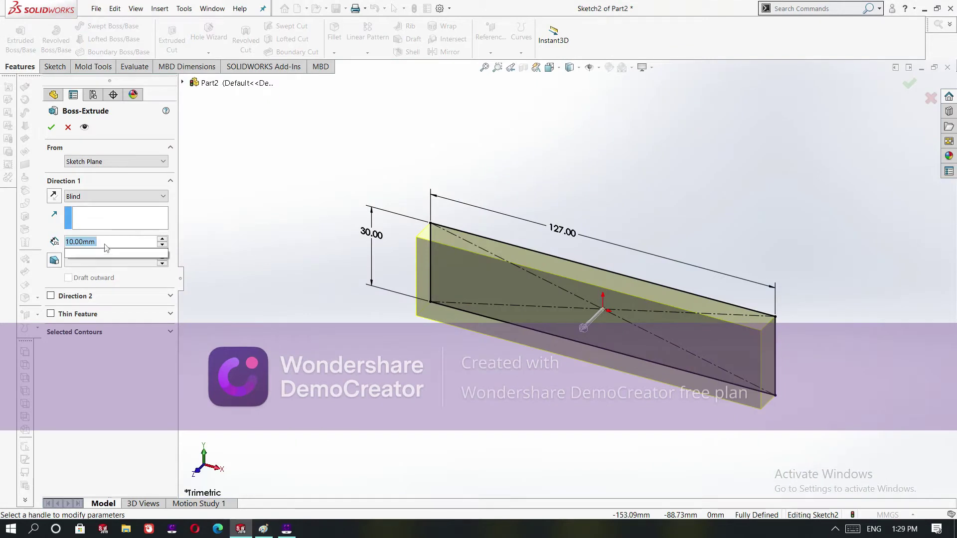
key(Return)
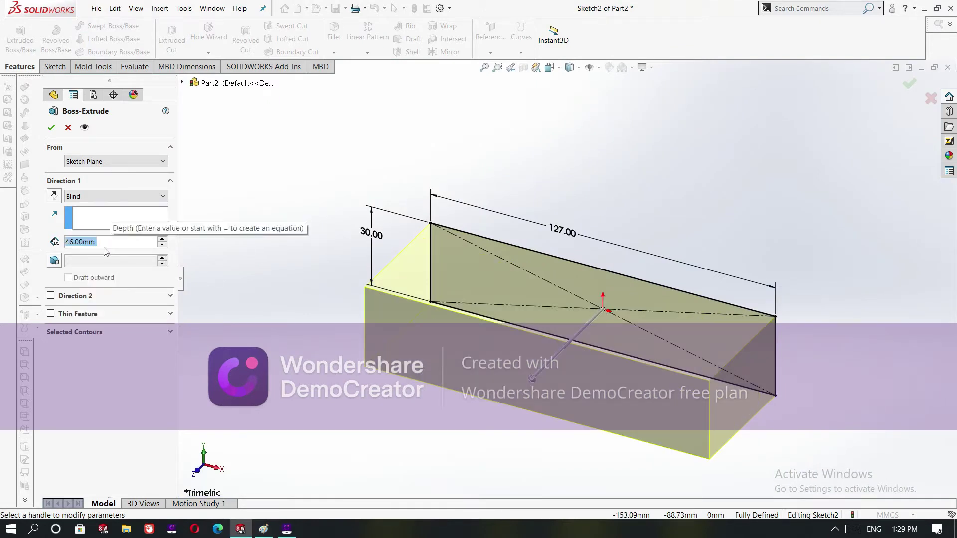
click(52, 128)
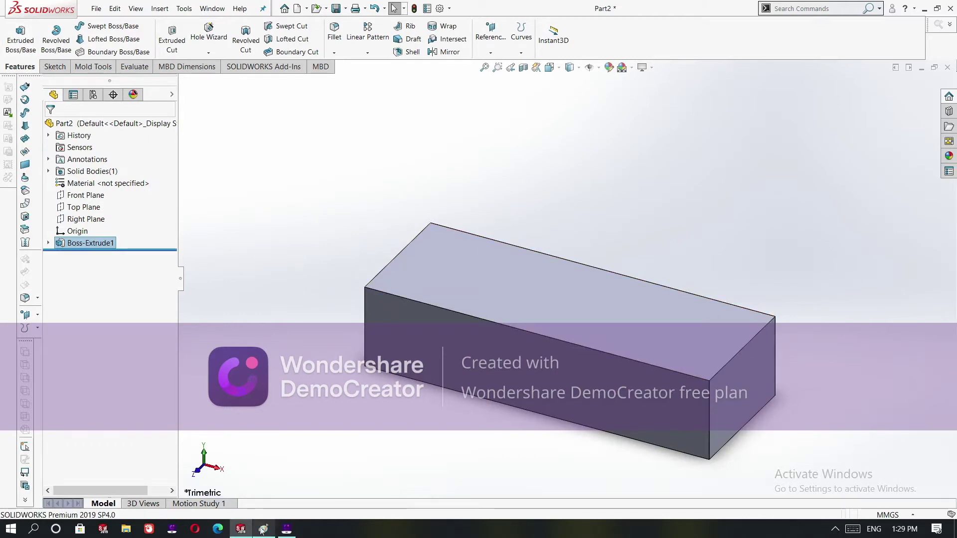
- Switch to the reference drawing in Paint and project both sides of the Ø22 hole up to the front view with red lines
click(281, 476)
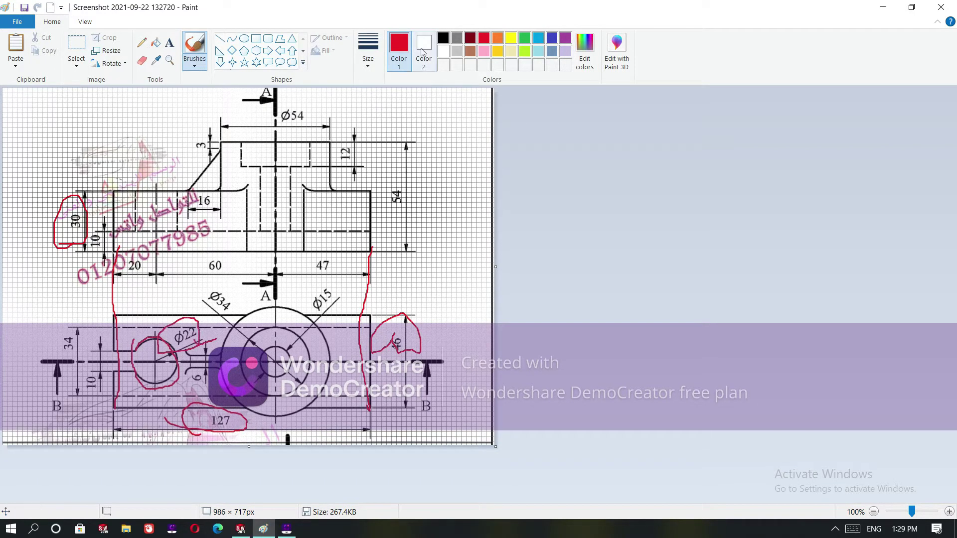
click(220, 39)
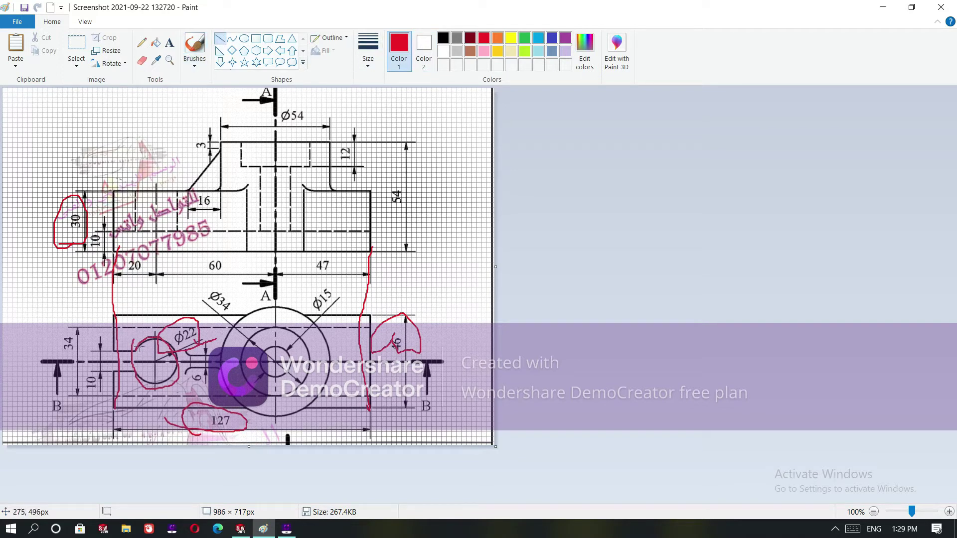
drag(143, 271, 137, 192)
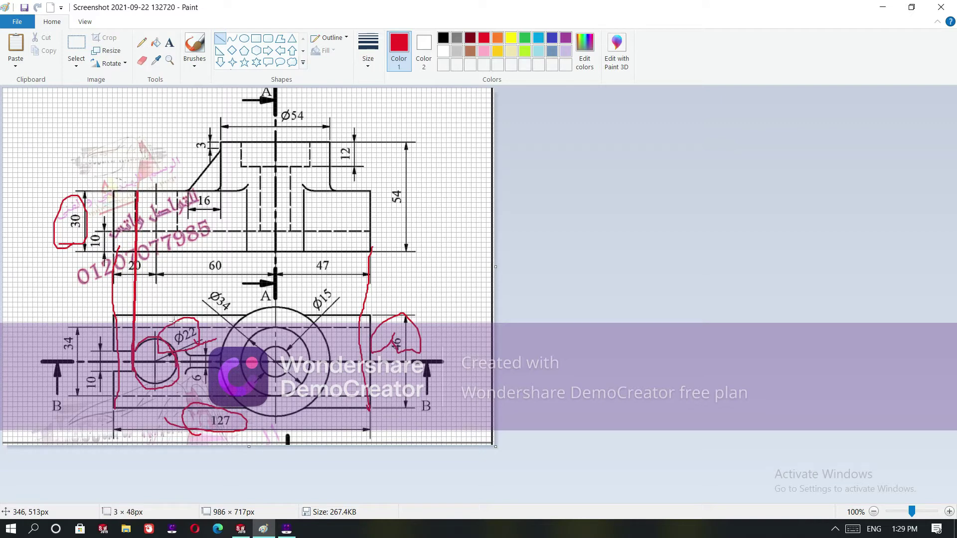
drag(176, 344, 180, 188)
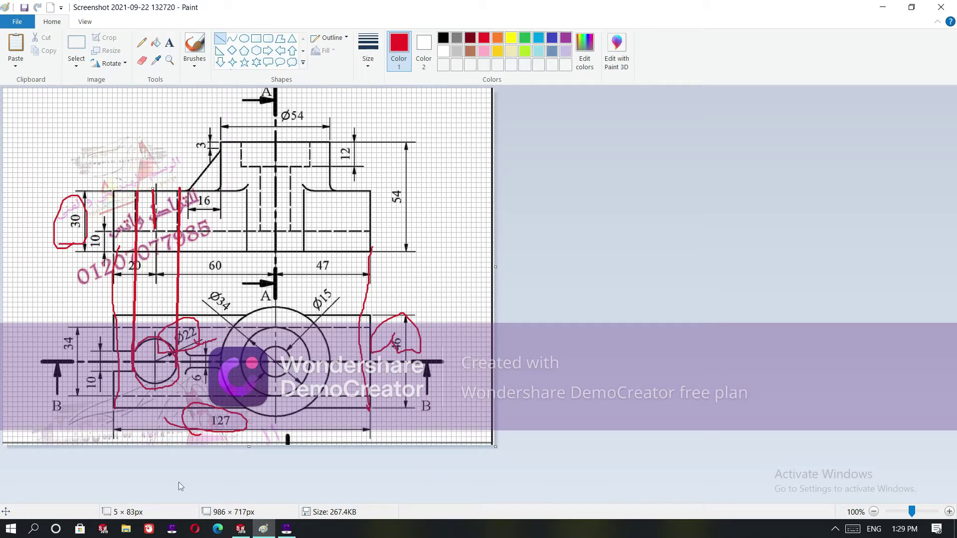
- Switch back to SOLIDWORKS and start a sketch on the block's top face, viewed normal to it
click(241, 529)
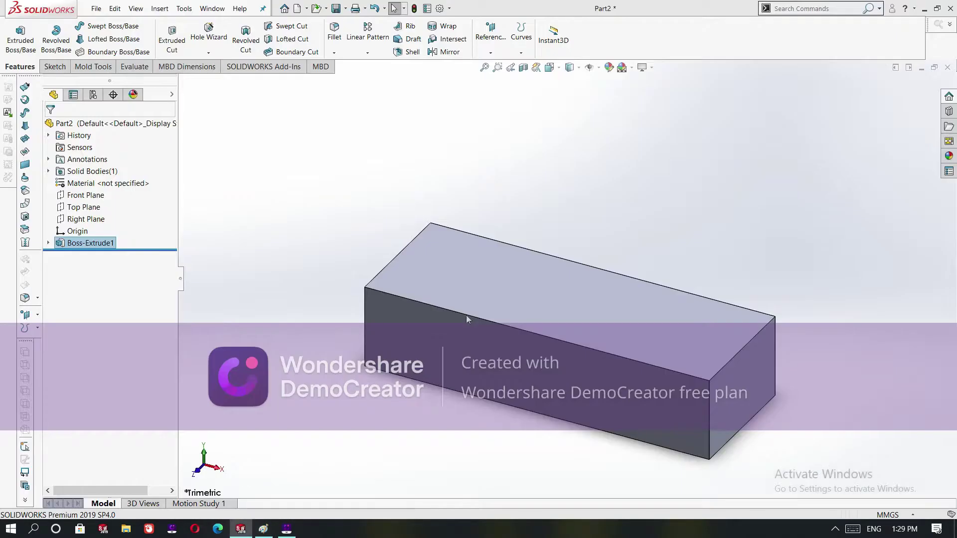
right_click(508, 293)
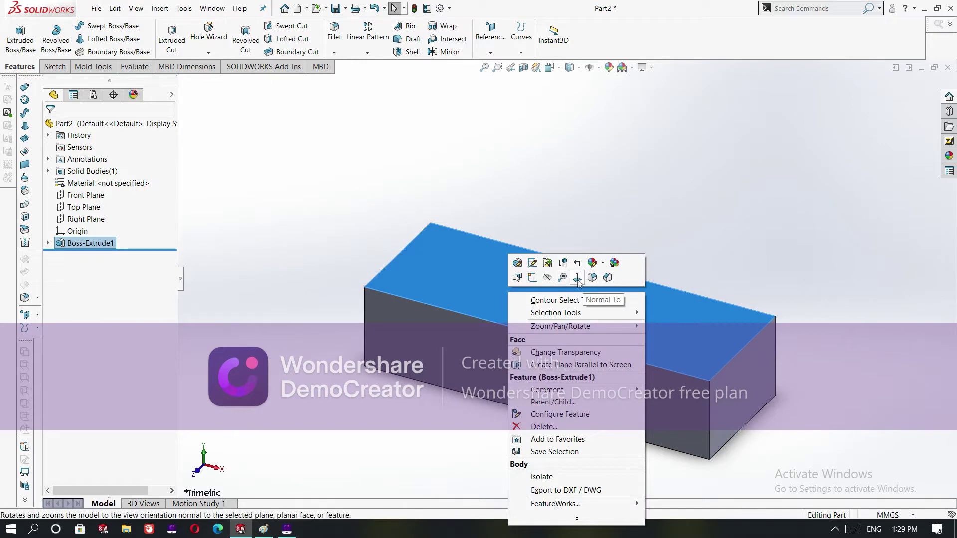
click(577, 278)
right_click(540, 309)
click(563, 291)
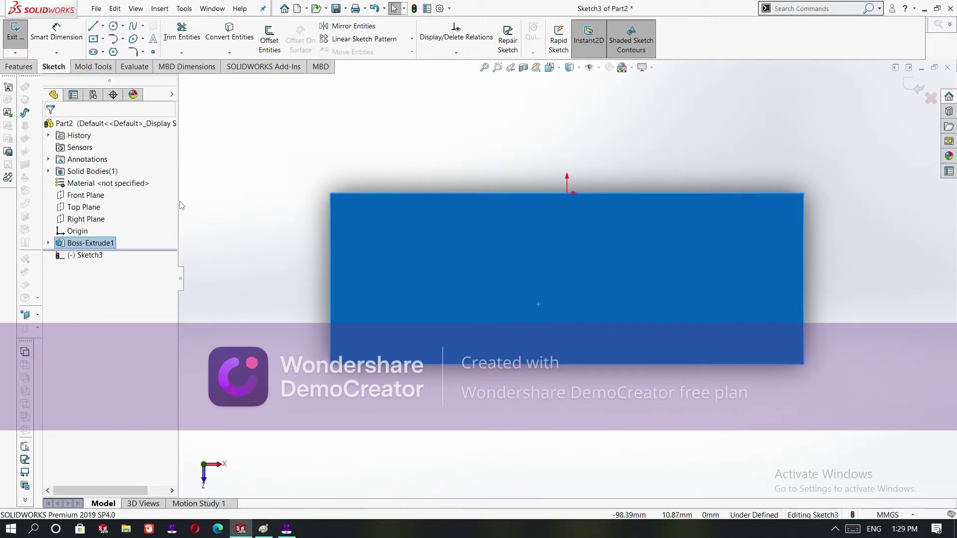
- Sketch a horizontal centerline about 137 mm long along the middle of the block's top face
click(277, 280)
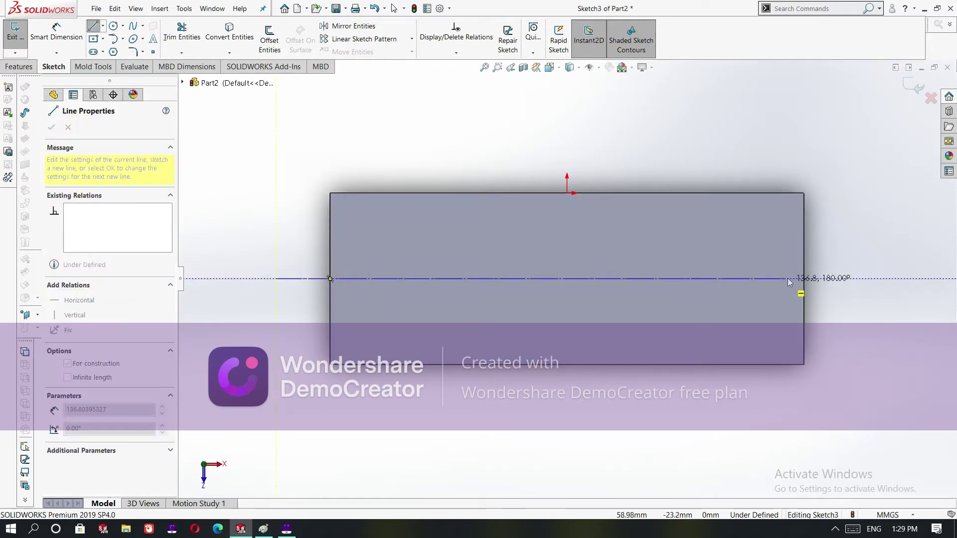
double_click(789, 279)
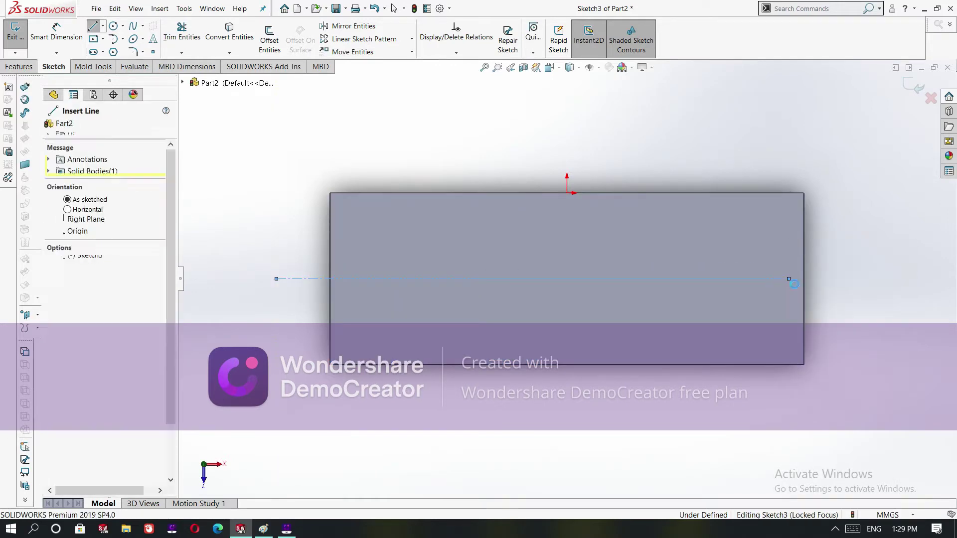
key(Escape)
- Sketch a vertical centerline crossing the horizontal one near the left end of the top face and extending past both long edges
click(103, 25)
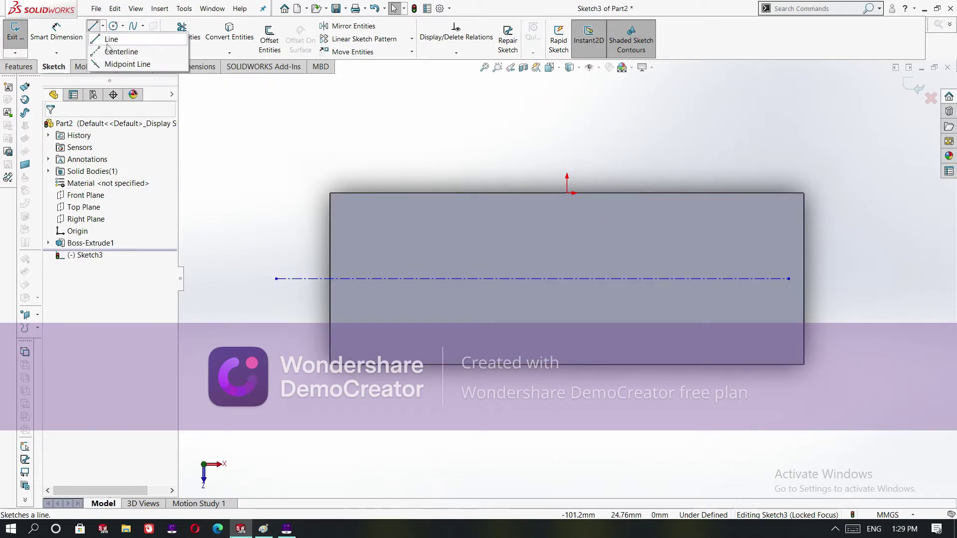
click(114, 52)
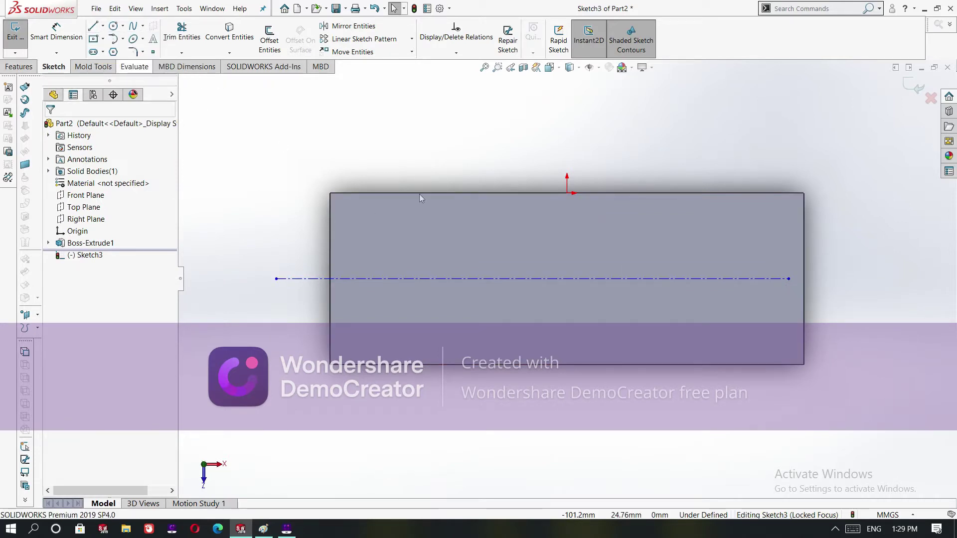
click(414, 153)
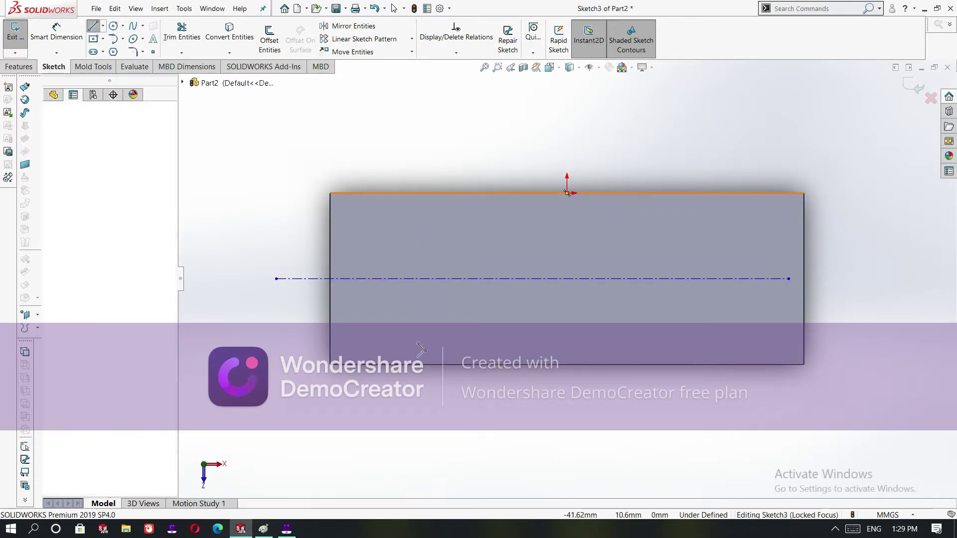
click(414, 410)
right_click(417, 411)
click(424, 416)
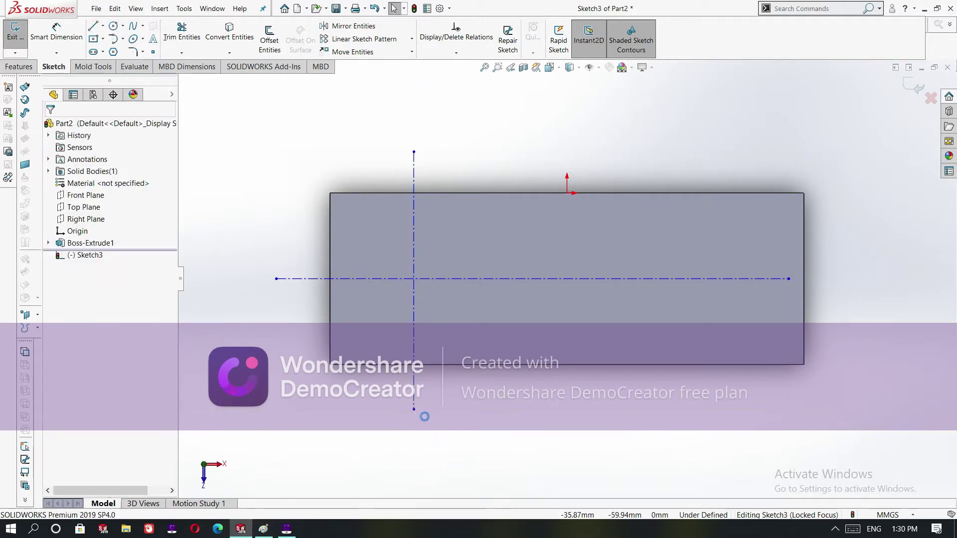
- Dimension the distance between the block's left short edge and the vertical centerline
click(414, 257)
click(280, 259)
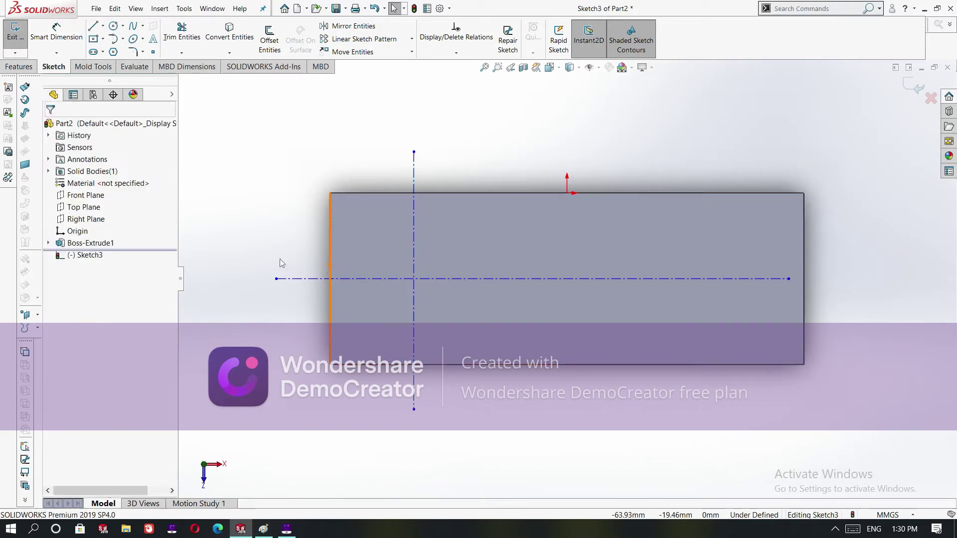
click(53, 30)
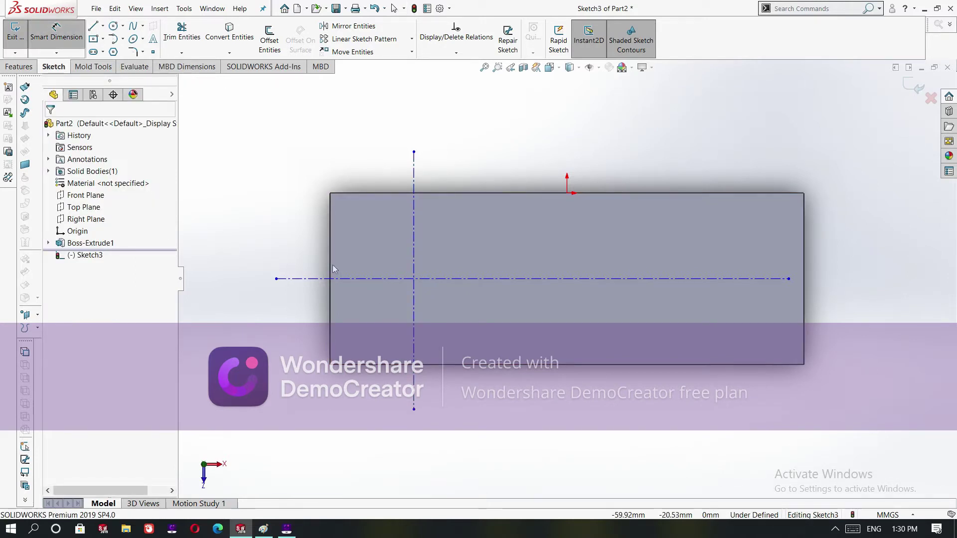
click(330, 299)
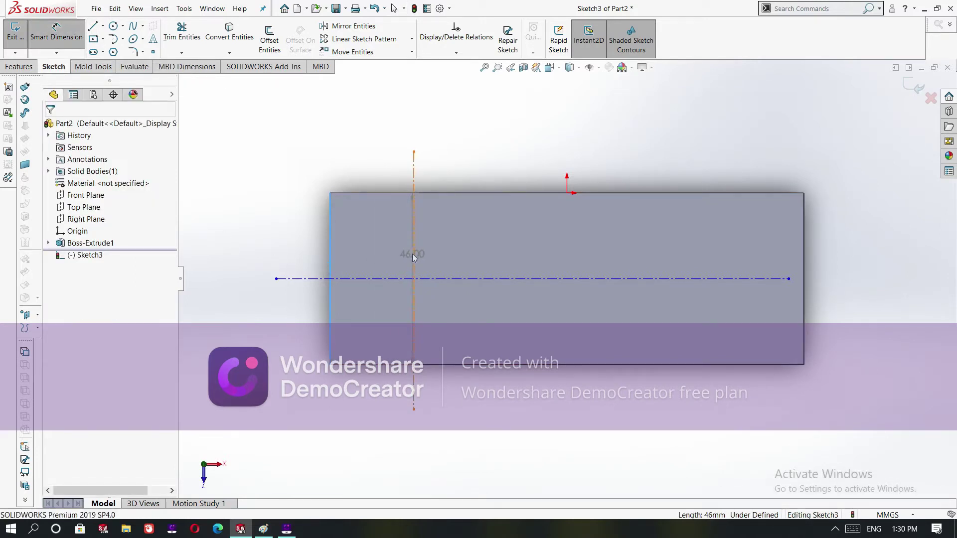
click(413, 256)
click(381, 260)
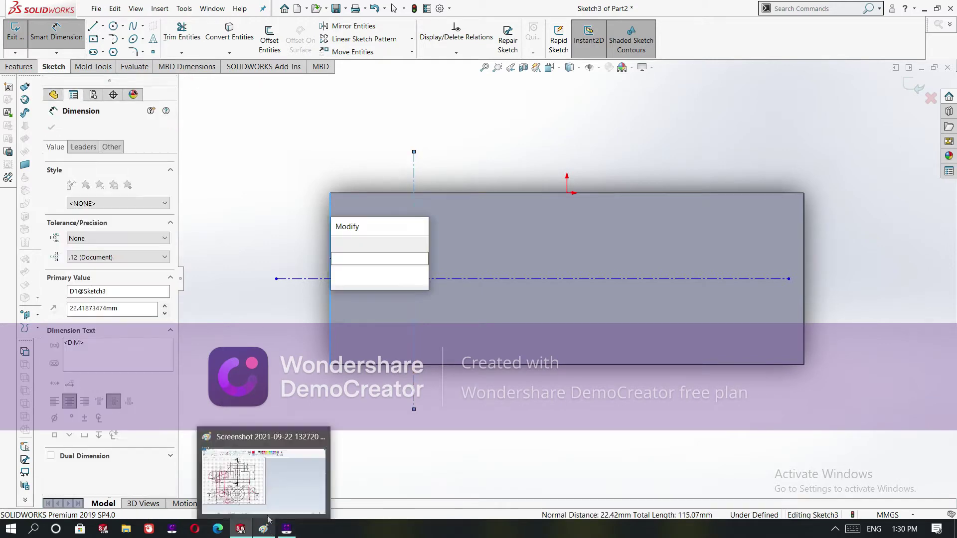
- Switch to the reference drawing in Paint and mark the 20 mm dimension with a short red line
click(263, 529)
drag(115, 280, 163, 283)
mouse_move(241, 529)
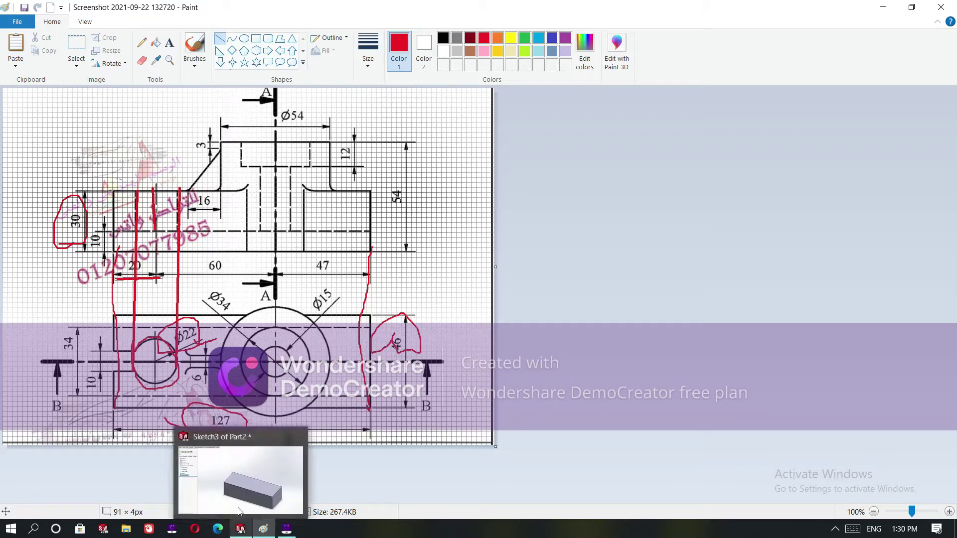
- Switch back to SOLIDWORKS and set the vertical centerline's distance from the left edge to 20 mm
click(282, 476)
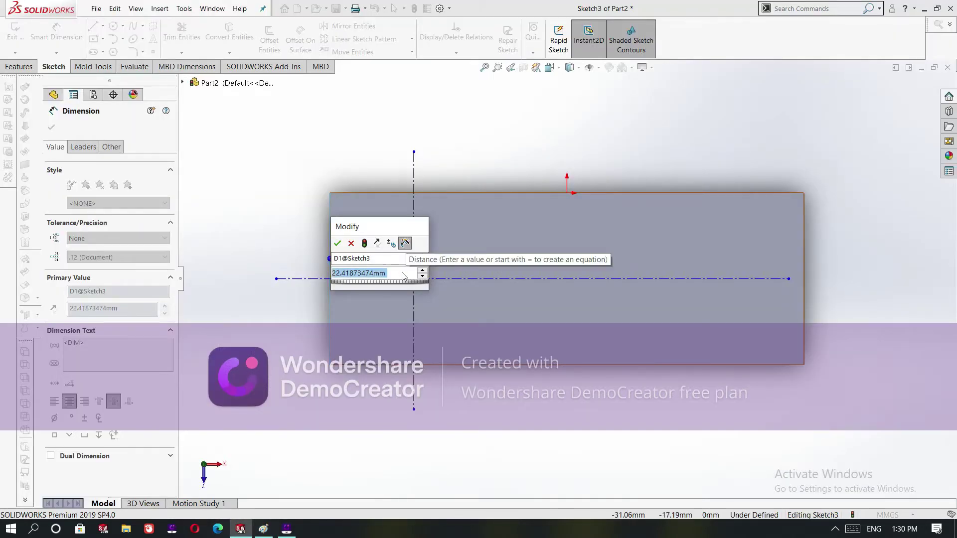
text(20)
key(Return)
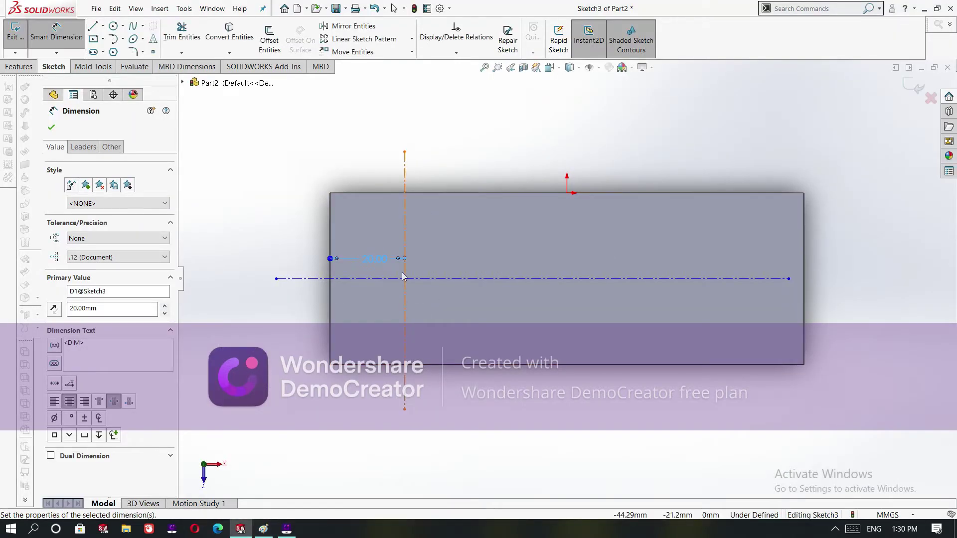
click(51, 128)
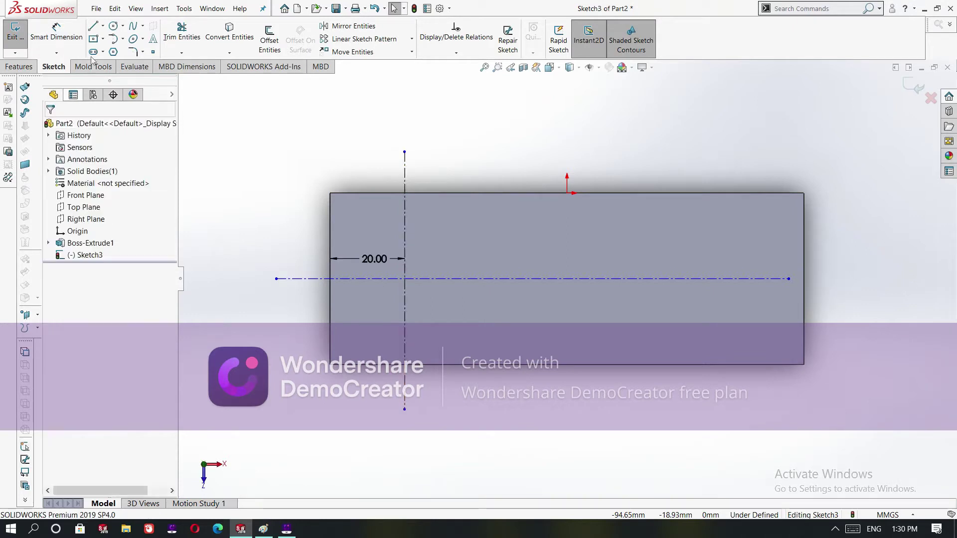
- Sketch a circle of about 10.9 mm radius centered where the two centerlines cross
click(123, 25)
click(132, 26)
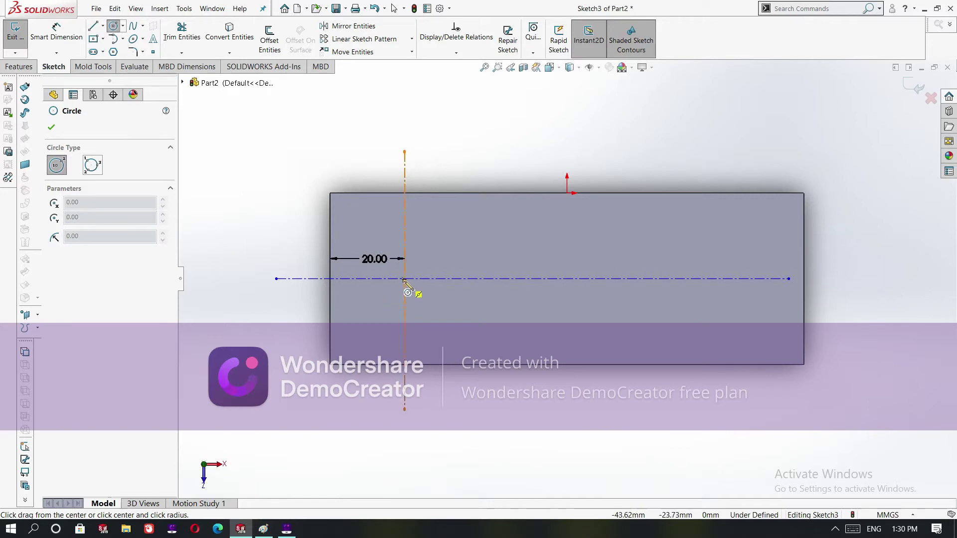
click(405, 279)
click(438, 248)
right_click(437, 247)
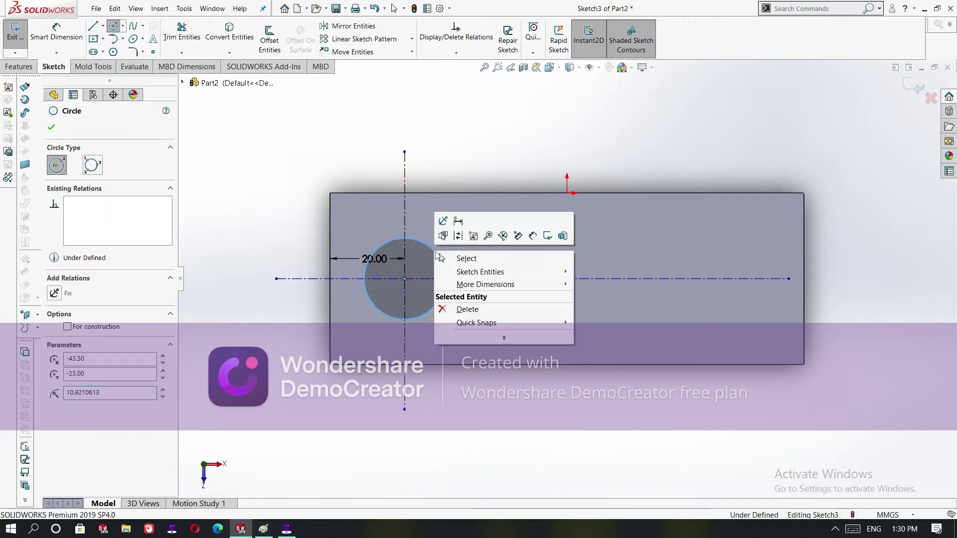
click(450, 264)
- Dimension the circle, check its size on the reference drawing in Paint, and set the diameter to 22 mm in SOLIDWORKS
click(56, 31)
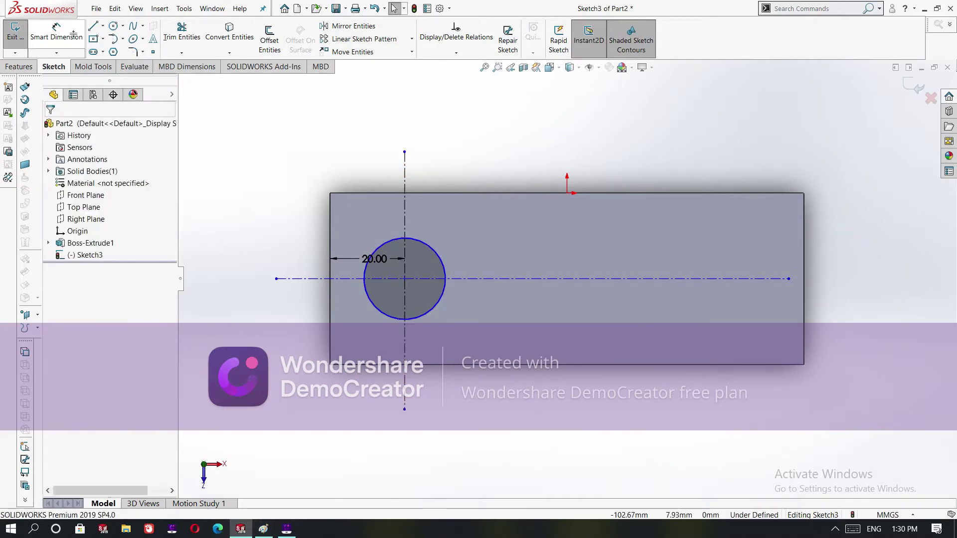
click(430, 246)
click(449, 223)
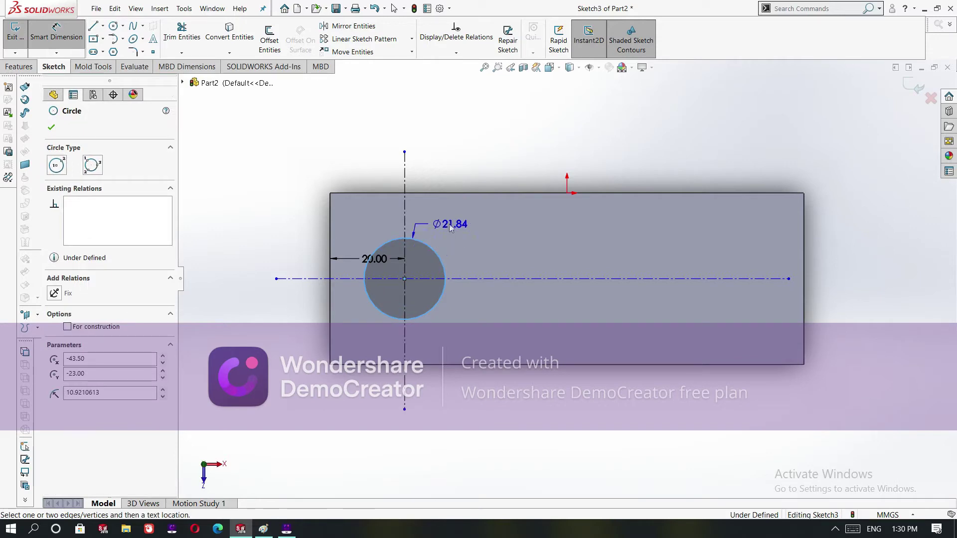
mouse_move(260, 528)
click(268, 478)
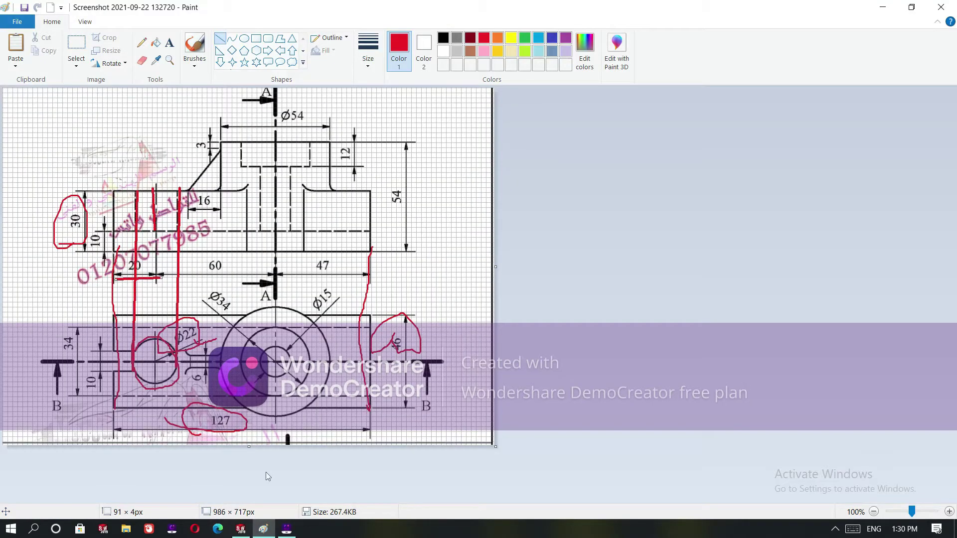
click(883, 7)
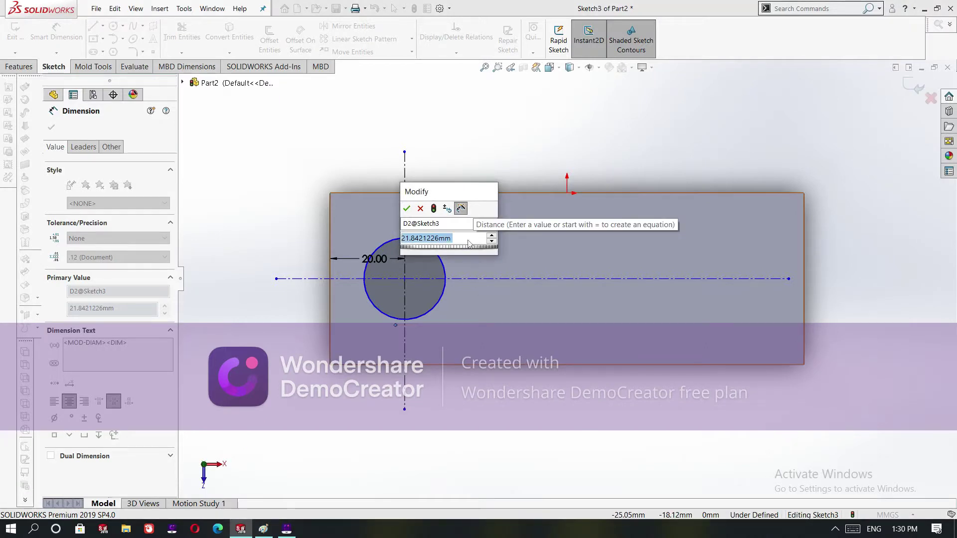
text(22)
key(Return)
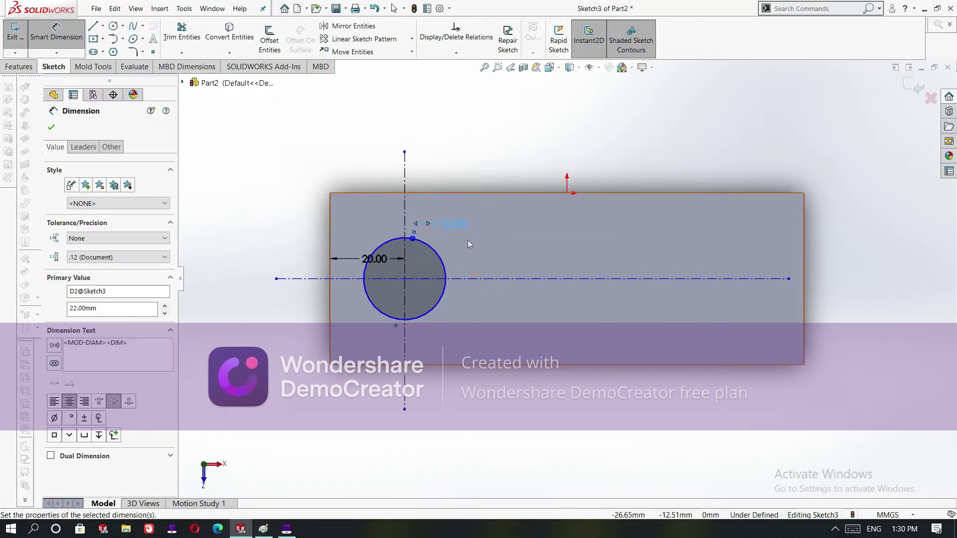
click(51, 128)
- Cut the circle down through the block with a Blind Extruded Cut 46 mm deep
click(20, 66)
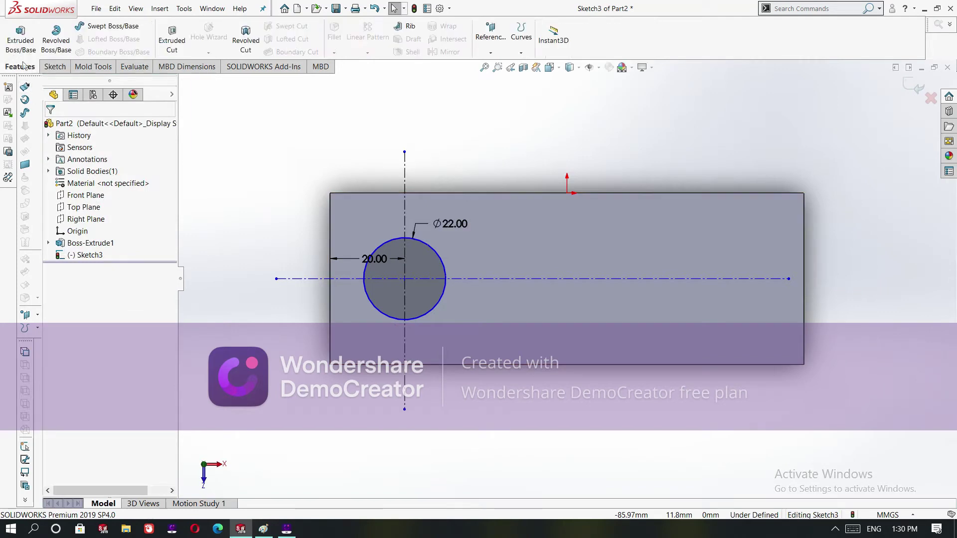
click(174, 38)
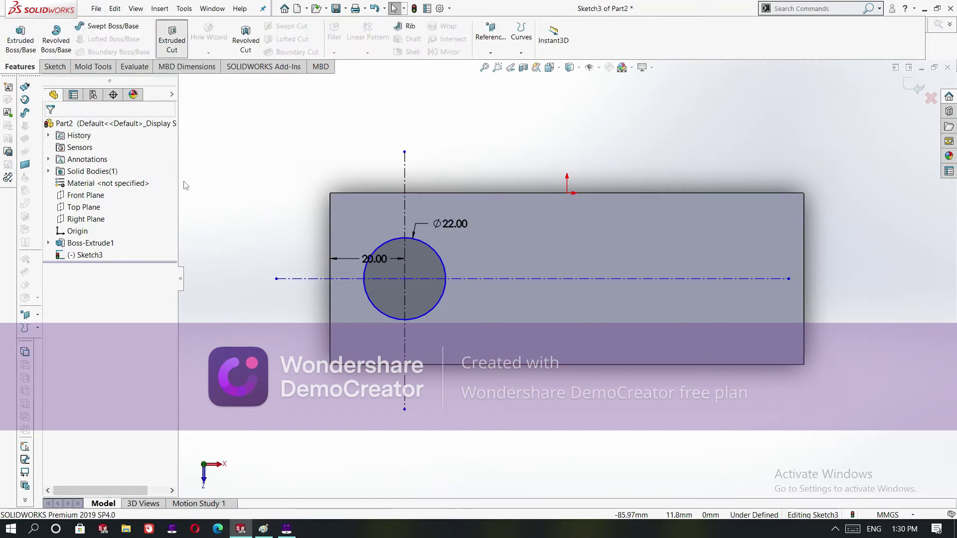
right_click(247, 195)
mouse_move(273, 222)
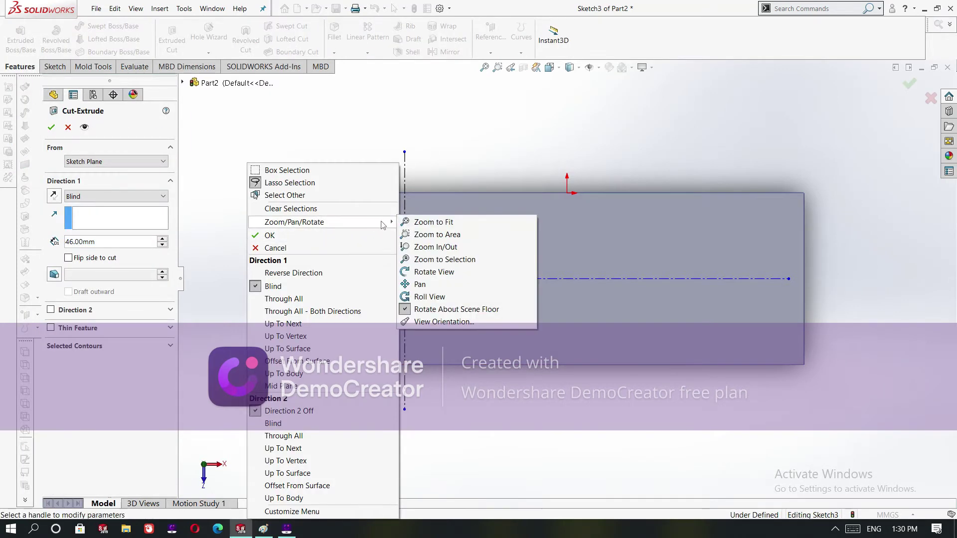
click(421, 272)
drag(252, 444, 239, 214)
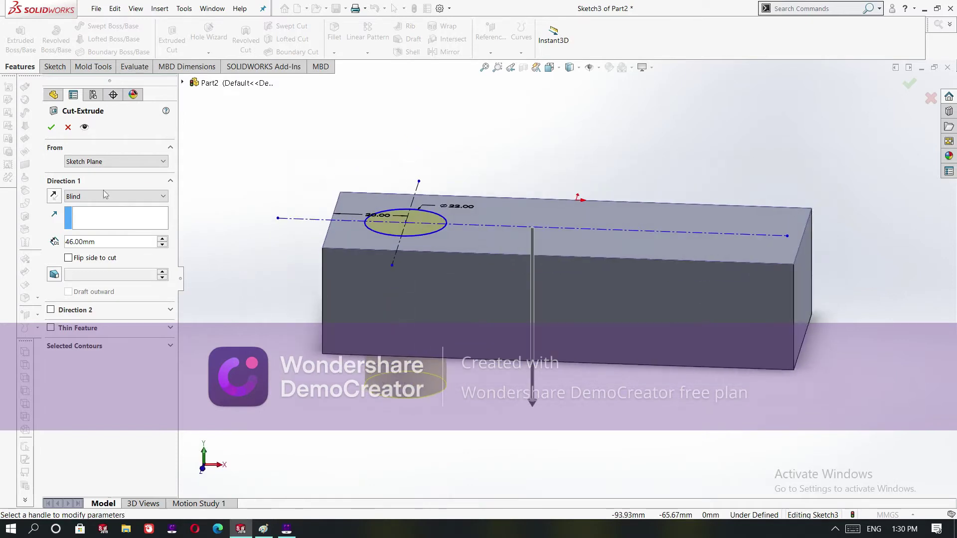
click(51, 126)
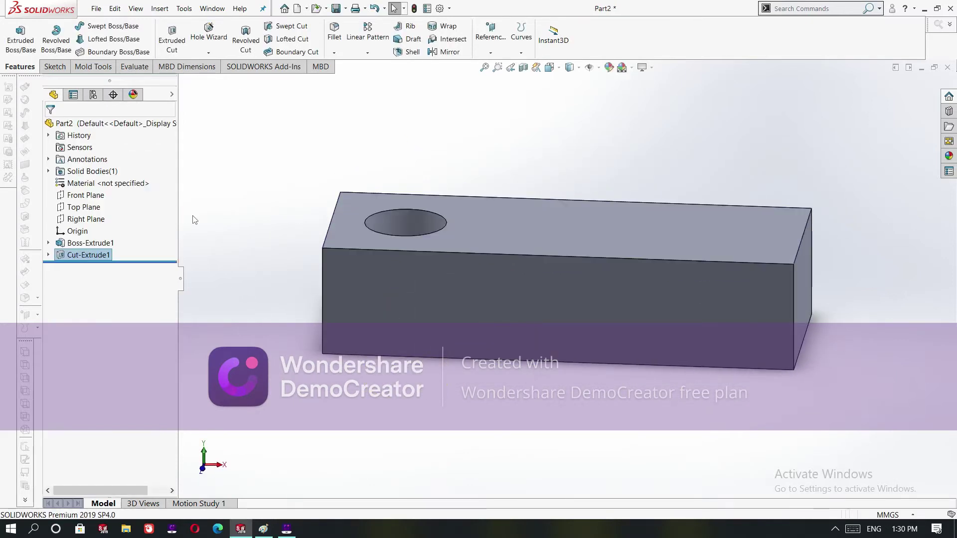
- Start a new sketch on the block's top face, viewed normal to it
click(351, 234)
right_click(352, 235)
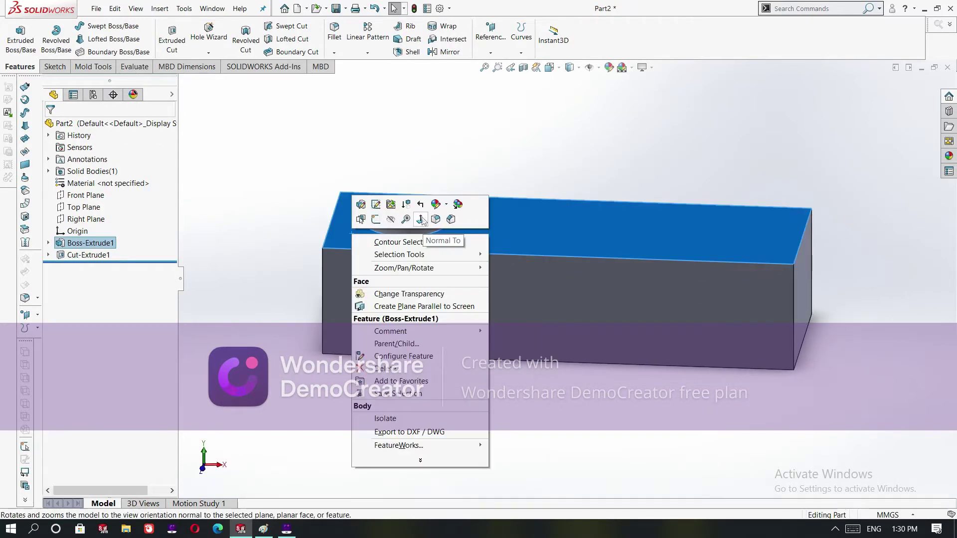
click(424, 221)
right_click(356, 301)
click(383, 274)
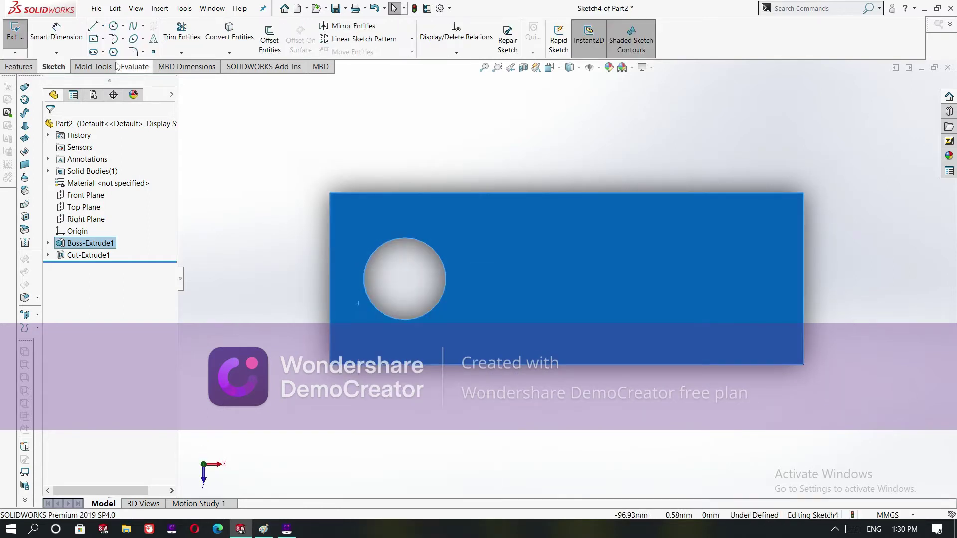
- Sketch a center rectangle about 27.8 × 8.15 mm, level with the hole's center and reaching from outside the left edge into the hole
click(103, 38)
click(122, 61)
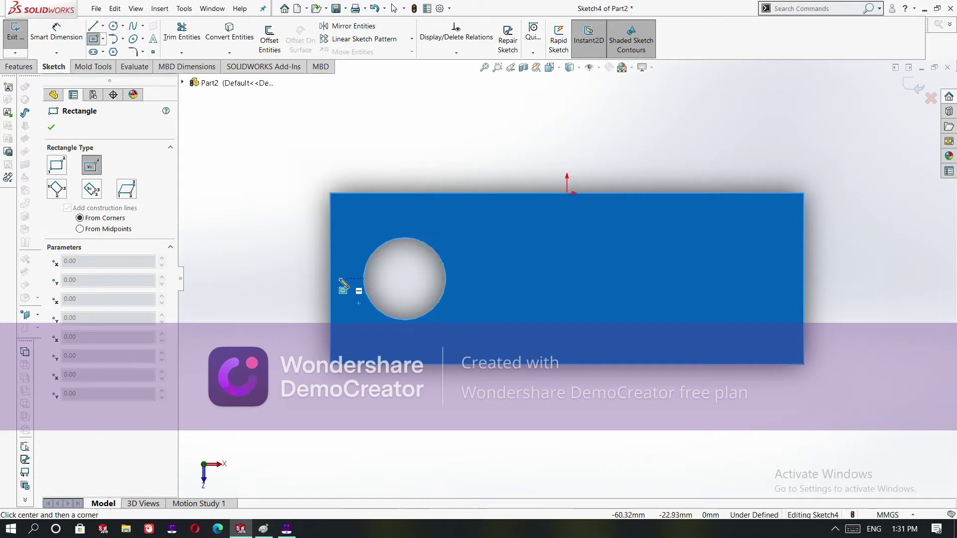
click(338, 279)
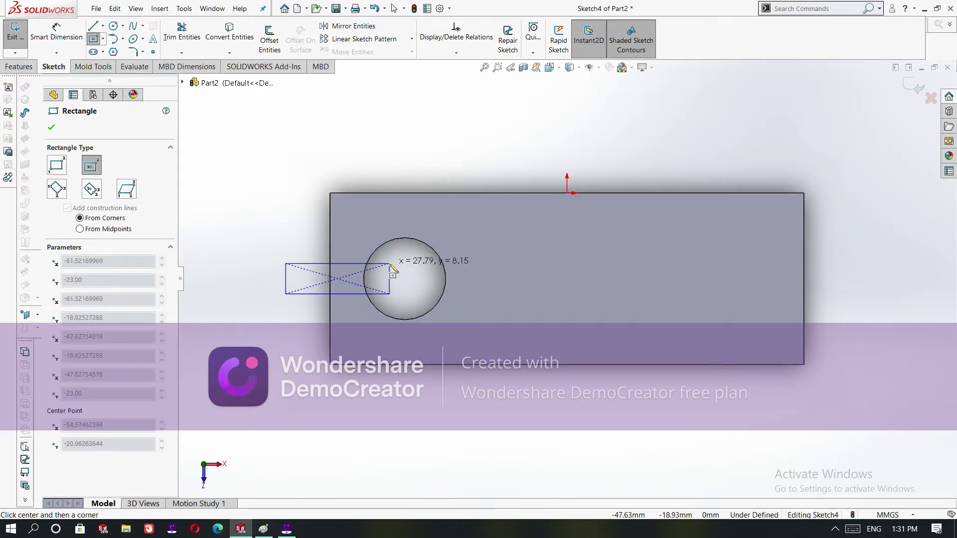
click(389, 263)
right_click(391, 265)
click(414, 272)
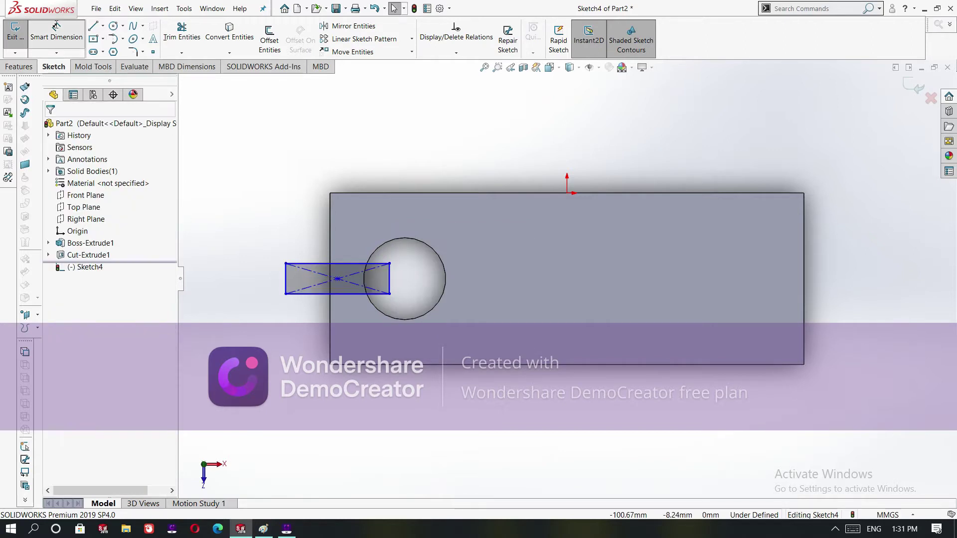
- Dimension the rectangle's short side and set it to 10 mm
click(286, 279)
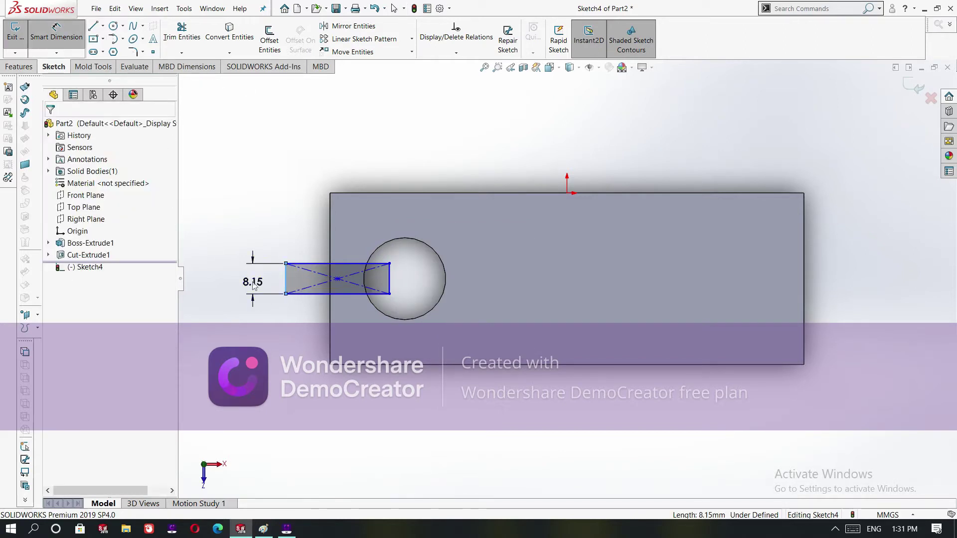
click(253, 282)
text(10)
key(Return)
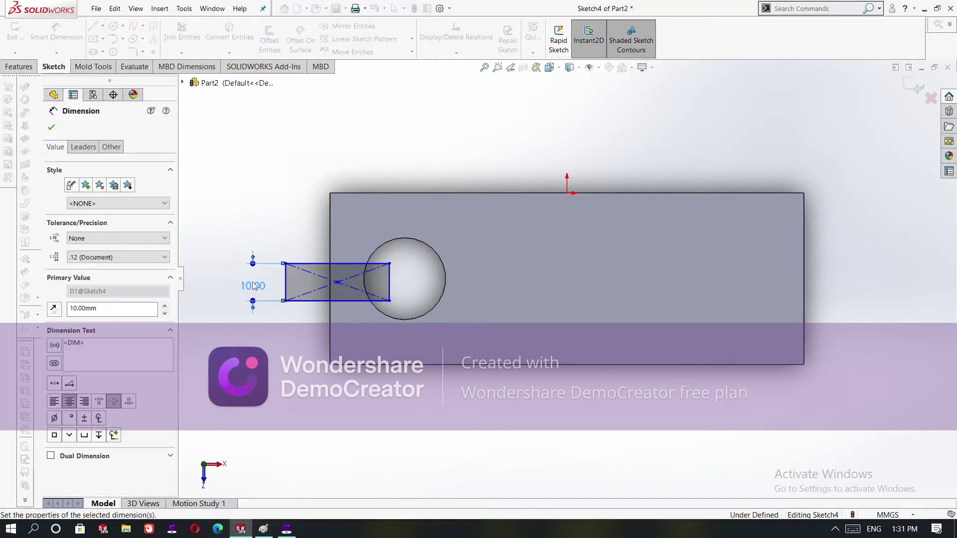
click(52, 128)
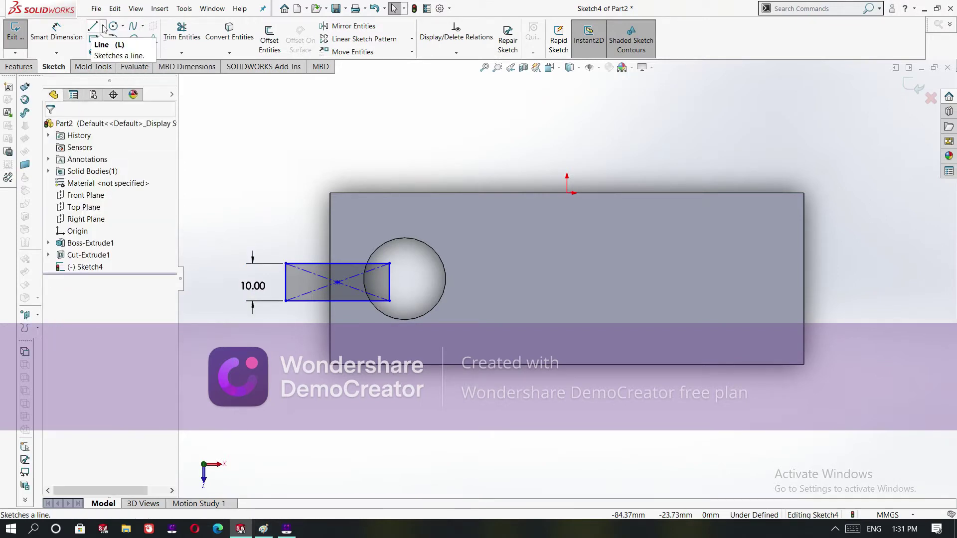
- Sketch a horizontal centerline about 54.8 mm long through the hole's center, extending past the rectangle's outer end
click(103, 26)
click(106, 44)
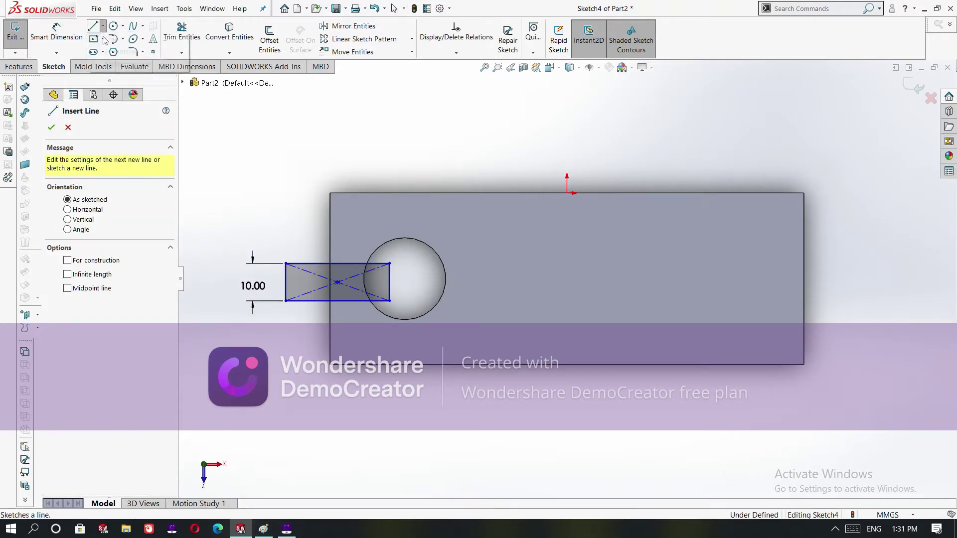
click(102, 26)
key(Escape)
key(Return)
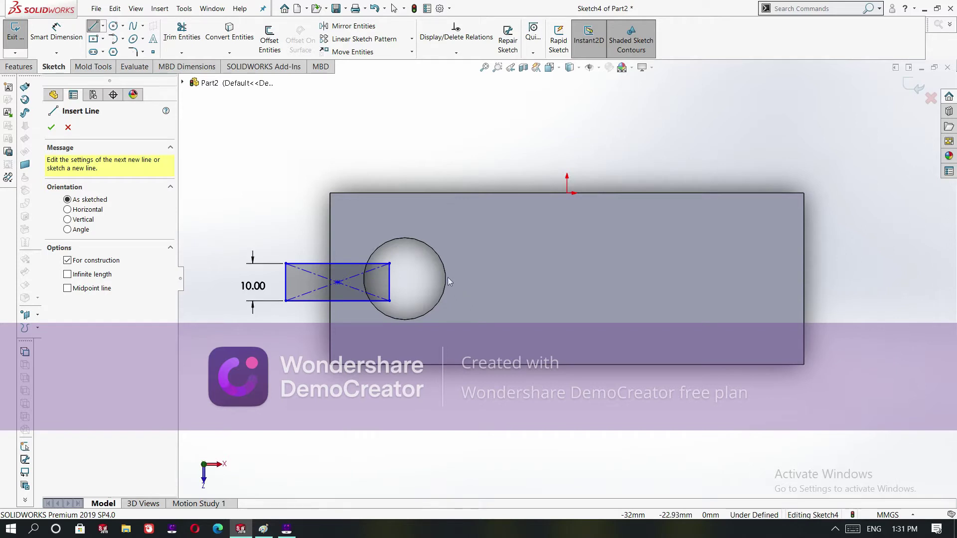
click(446, 279)
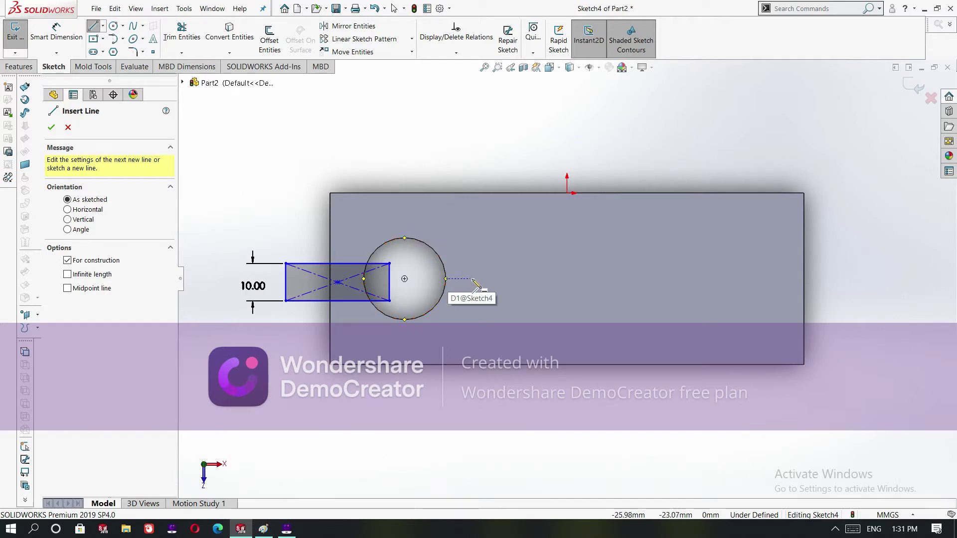
click(471, 279)
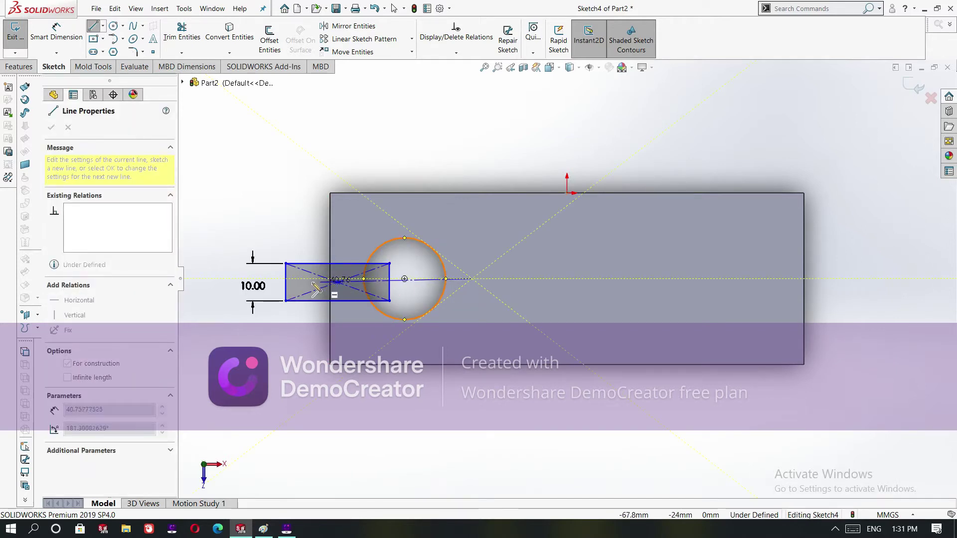
right_click(273, 283)
click(276, 285)
- Dimension the rectangle's lower long side 5 mm from the horizontal centerline, and start an extruded cut from this sketch
click(54, 36)
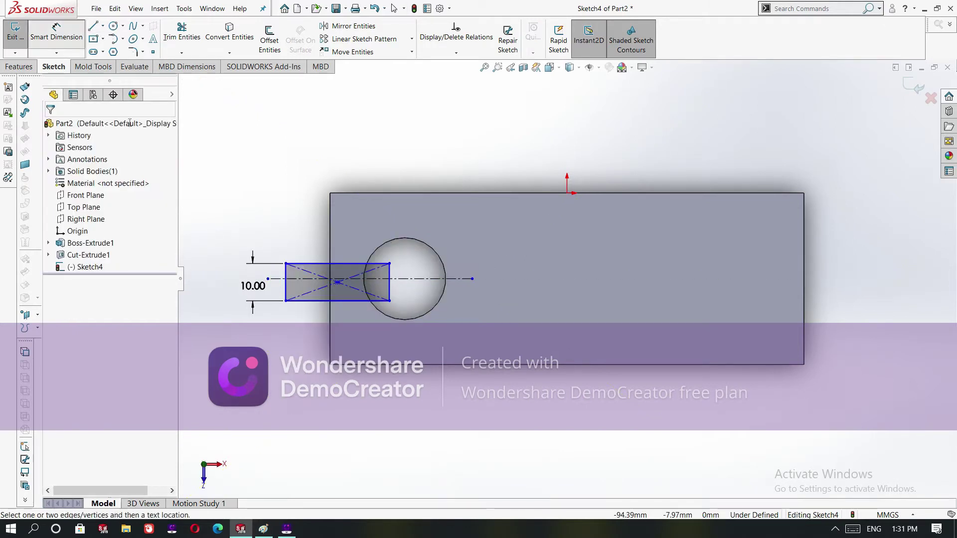
click(318, 300)
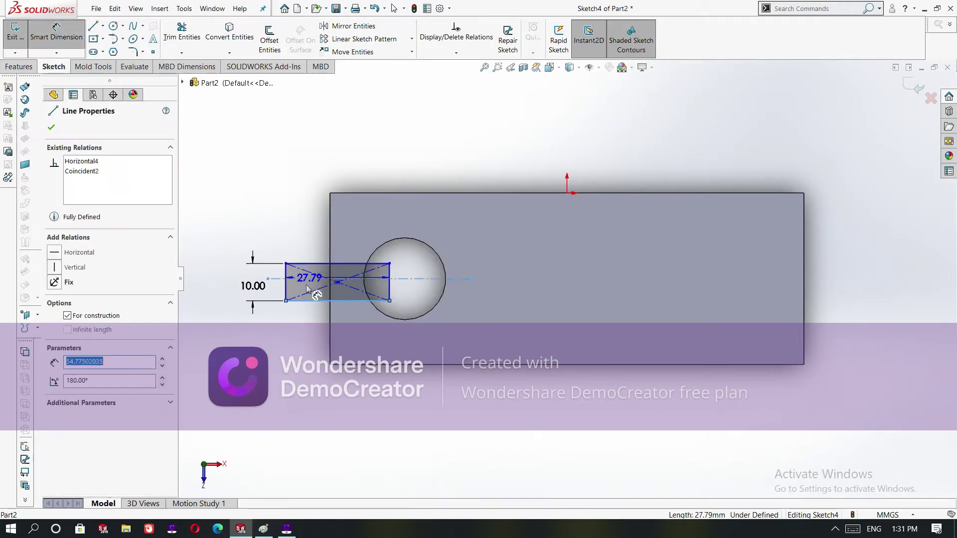
click(310, 279)
click(306, 290)
text(5.92527288mm)
key(Return)
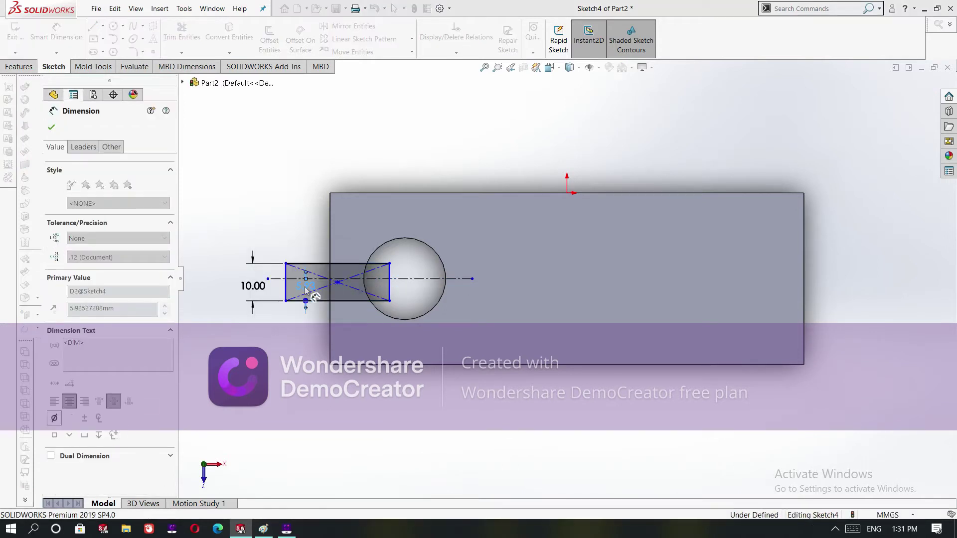
click(51, 127)
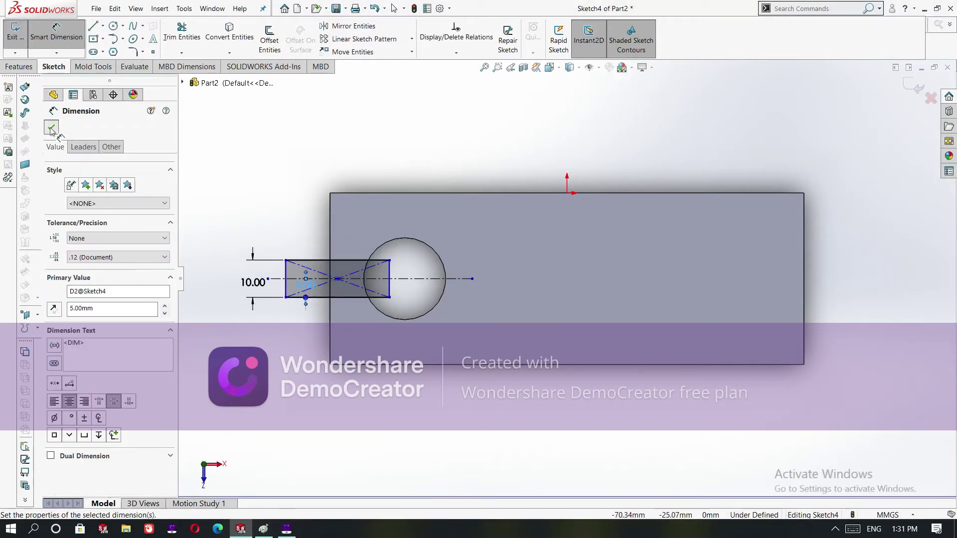
click(18, 67)
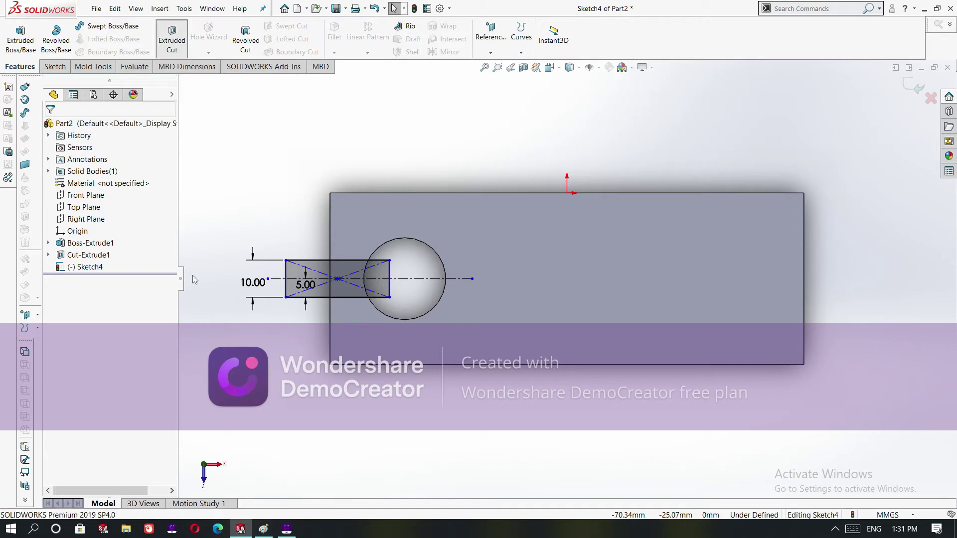
- Switch to the bracket drawing in Paint and undo all the red markings on it
mouse_move(263, 529)
click(218, 481)
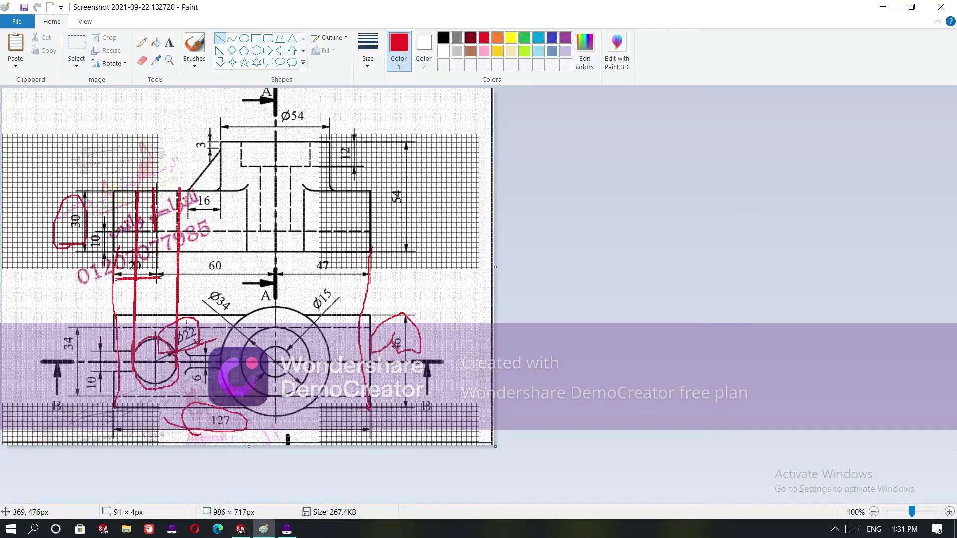
key(ctrl+z)
key(ctrl+z)
key(ctrl+z)
key(ctrl+z)
key(ctrl+z)
key(ctrl+z)
key(ctrl+z)
key(ctrl+z)
key(ctrl+z)
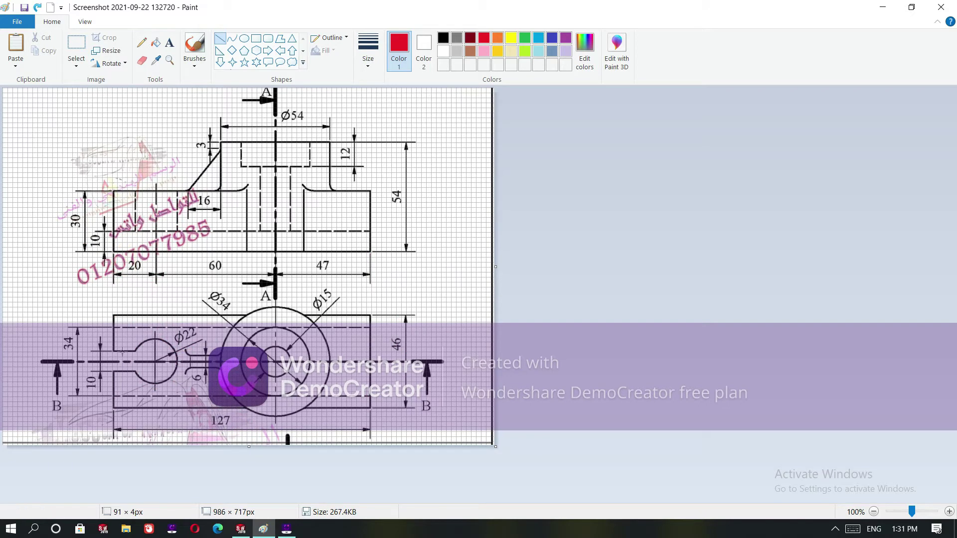
- With a thicker red pencil, trace the slot's two edges in the plan view and circle its 10 mm width dimension
click(142, 42)
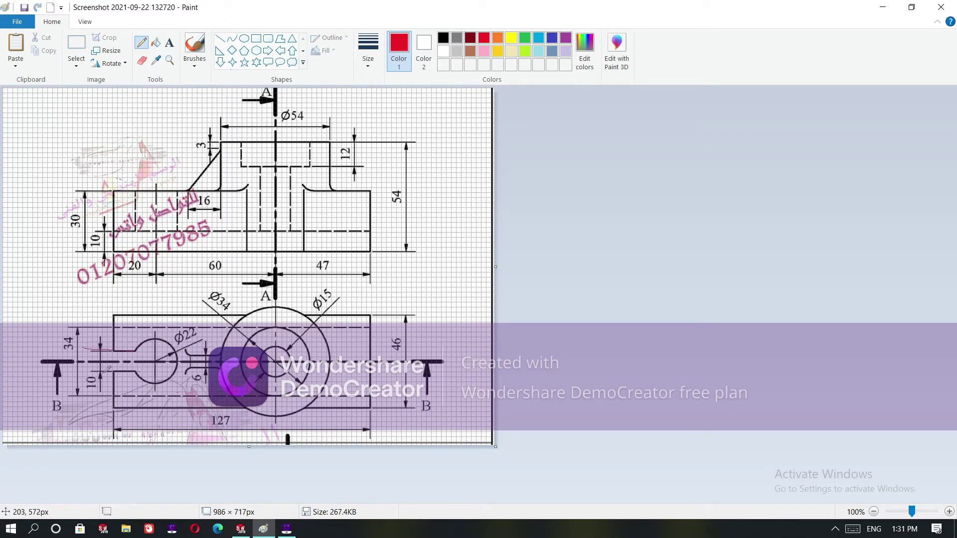
click(368, 50)
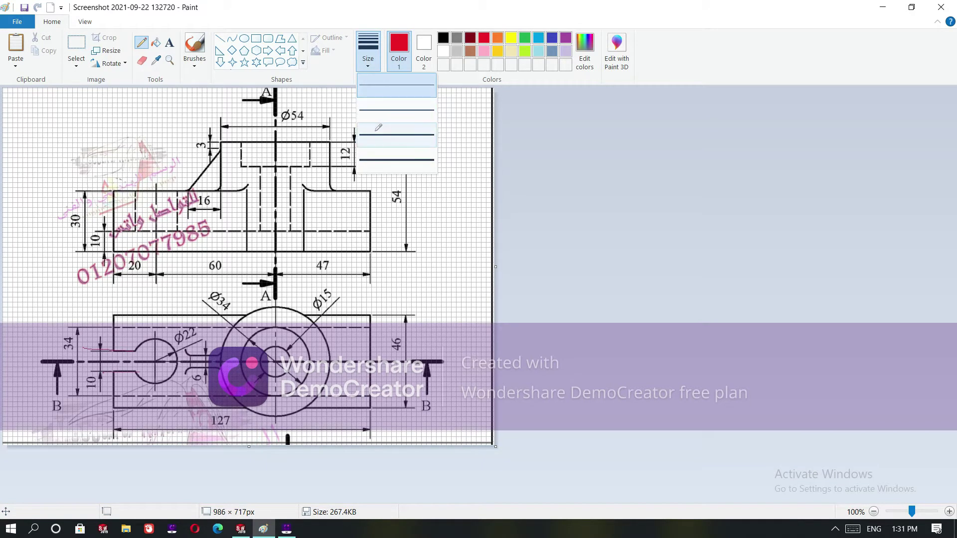
click(396, 122)
mouse_move(134, 350)
mouse_down()
mouse_move(134, 372)
mouse_move(115, 371)
mouse_move(102, 389)
mouse_move(68, 389)
mouse_move(112, 369)
mouse_move(96, 387)
mouse_up()
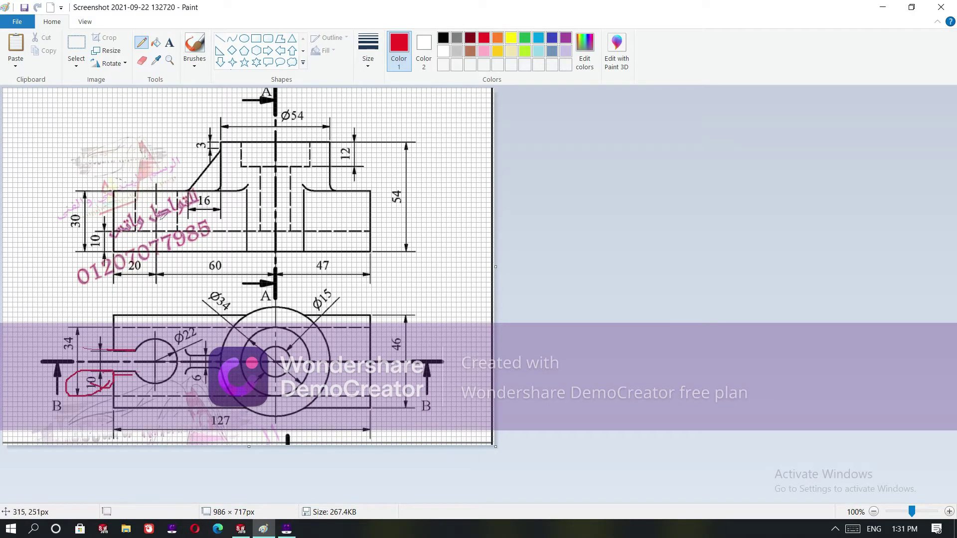
- Switch back to SOLIDWORKS, cut the slot with a blind depth of 46 mm, and orbit the block to inspect it
click(241, 529)
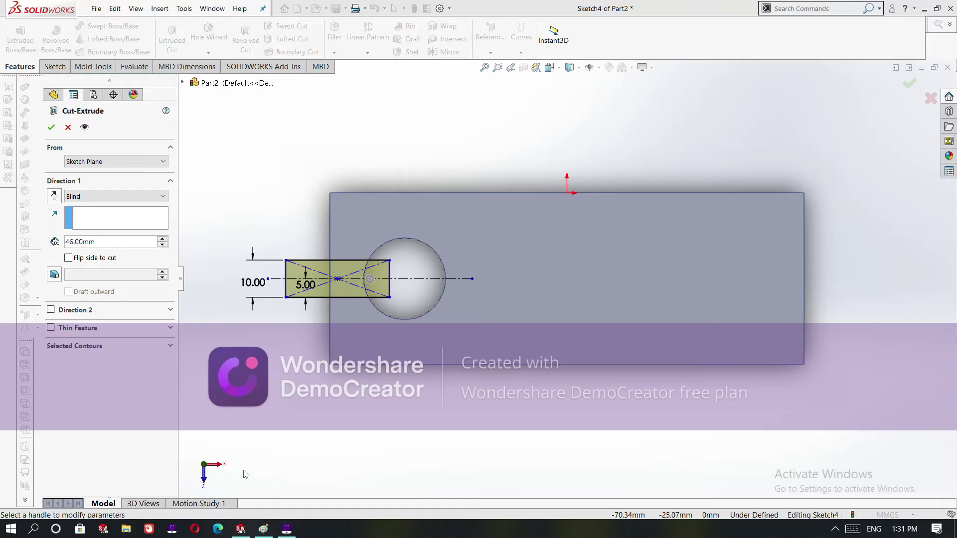
click(52, 127)
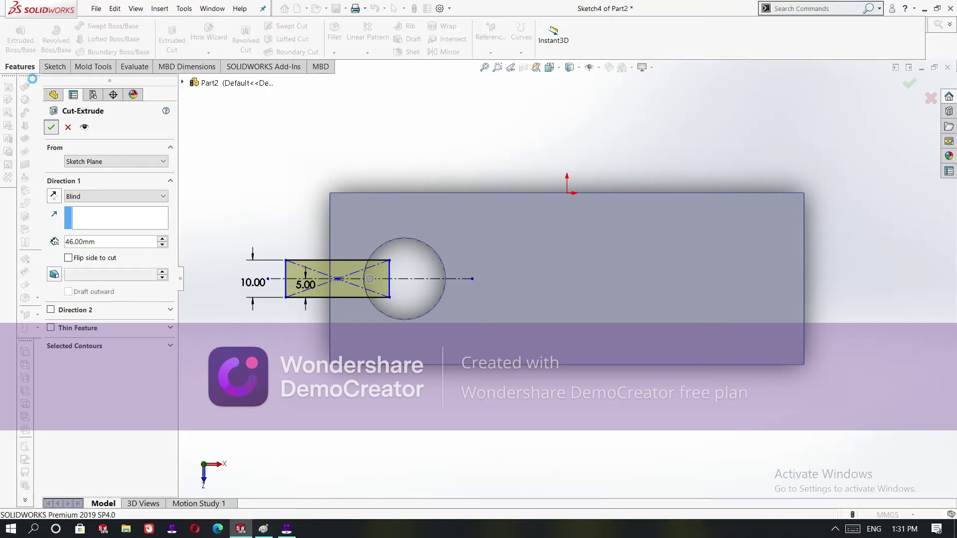
right_click(248, 204)
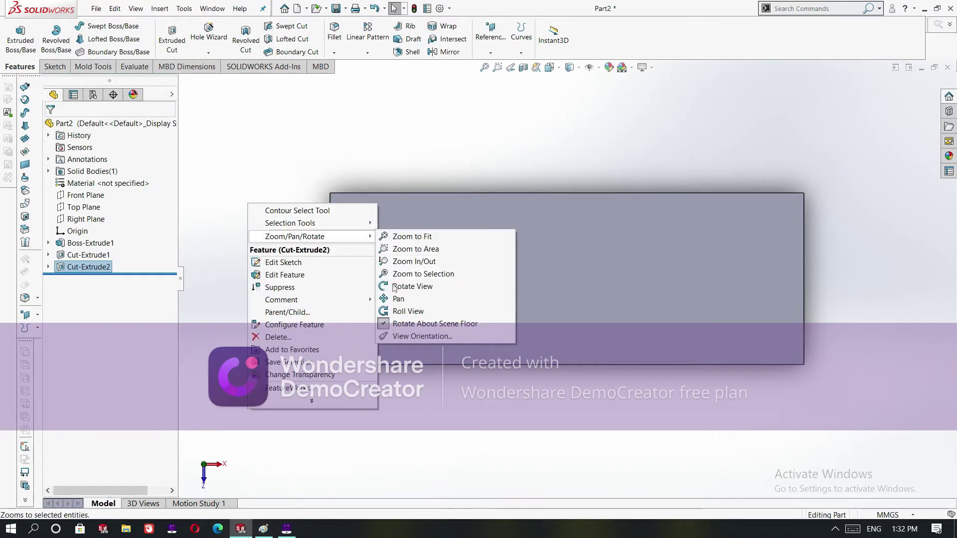
click(414, 287)
drag(413, 287, 266, 263)
- In the Paint drawing, trace the dashed recess outline in the front and plan views in red, and hatch its plan area
mouse_move(264, 529)
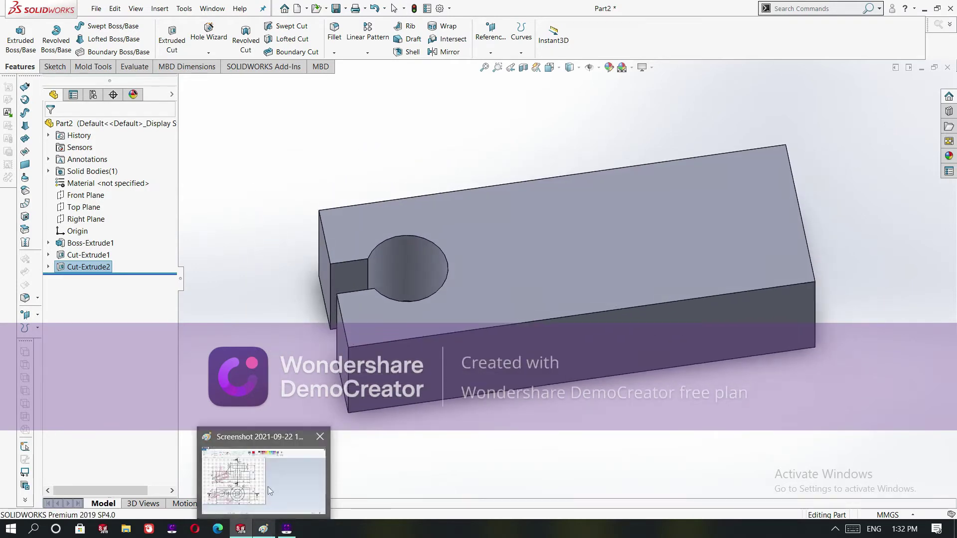
click(267, 487)
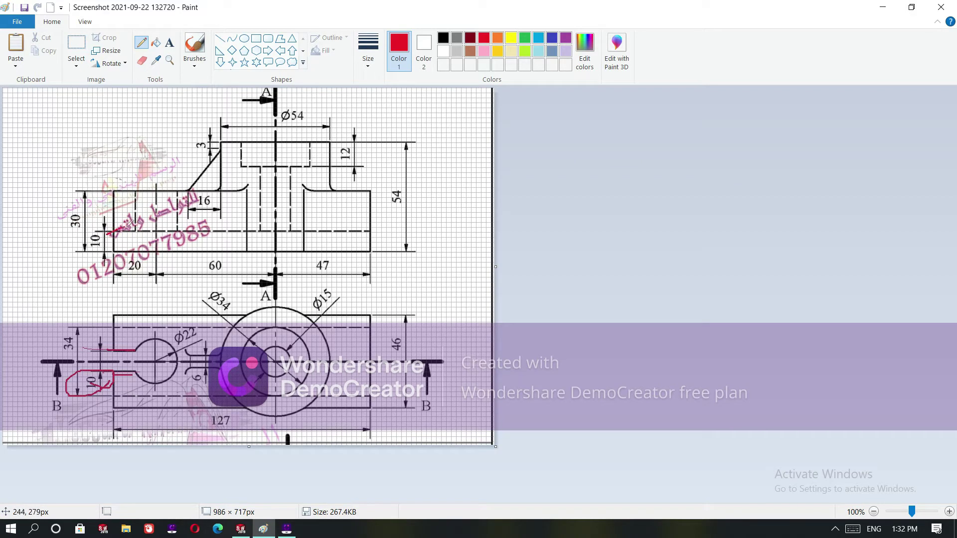
mouse_move(125, 228)
mouse_down()
mouse_move(349, 223)
mouse_move(363, 230)
mouse_move(376, 265)
mouse_move(375, 325)
mouse_up()
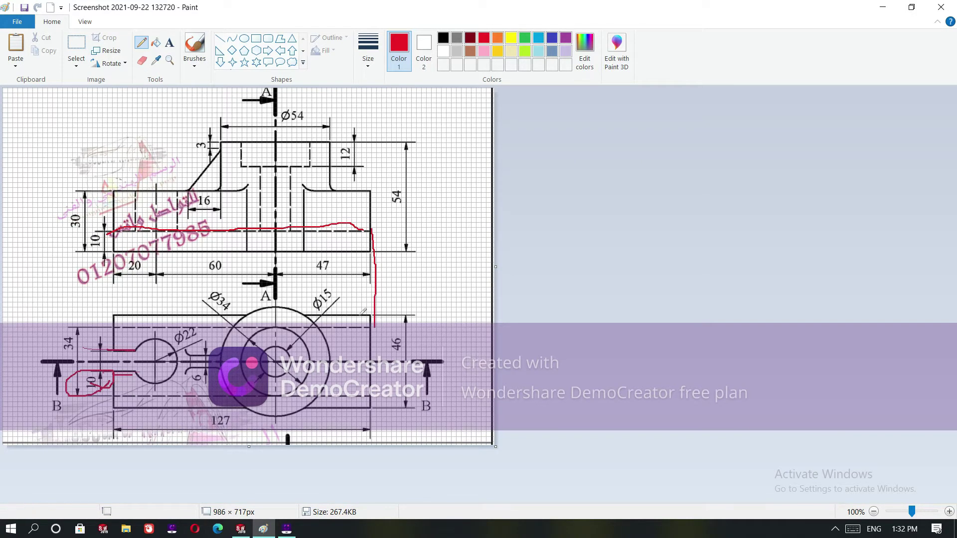
mouse_move(114, 229)
mouse_down()
mouse_move(114, 308)
mouse_move(220, 327)
mouse_move(348, 331)
mouse_up()
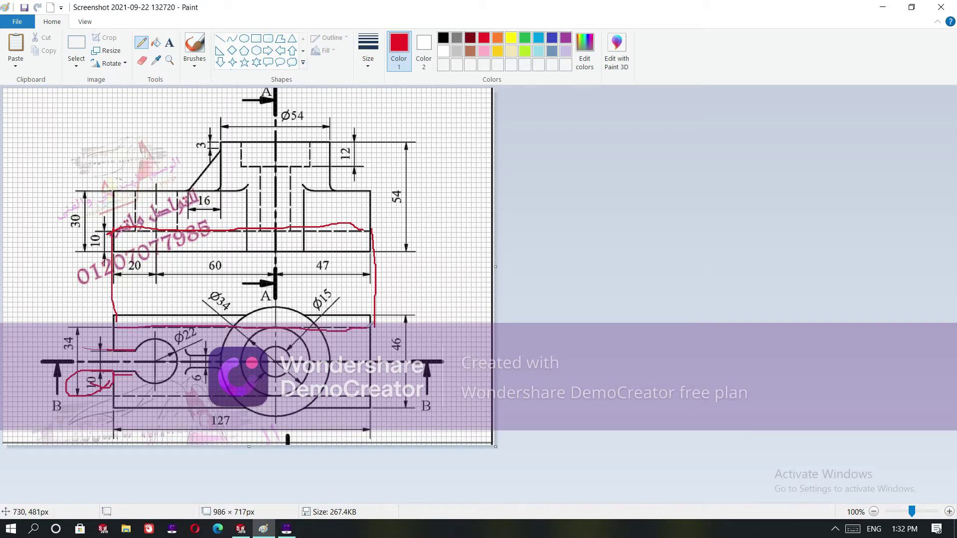
drag(307, 394, 131, 398)
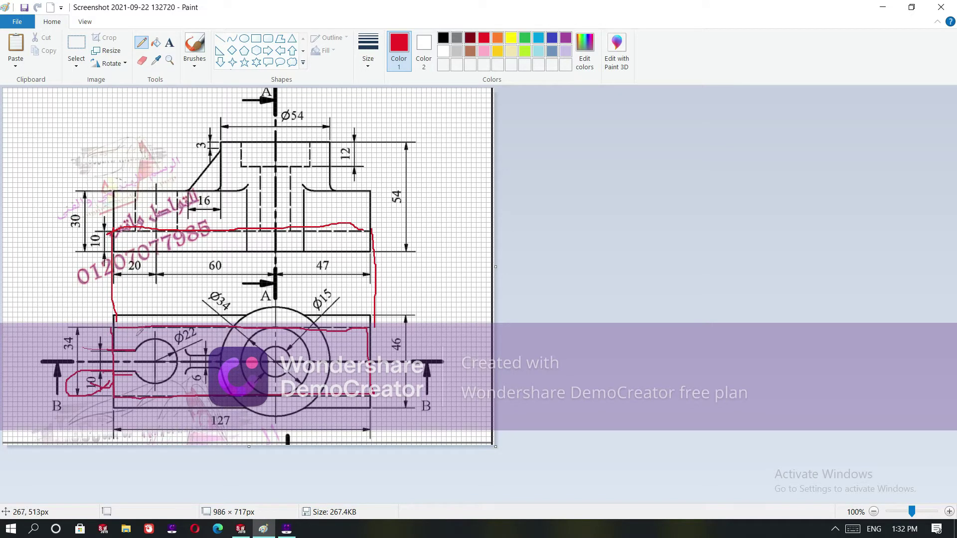
mouse_move(136, 344)
mouse_down()
mouse_move(233, 385)
mouse_move(267, 345)
mouse_move(309, 336)
mouse_move(313, 399)
mouse_move(353, 378)
mouse_up()
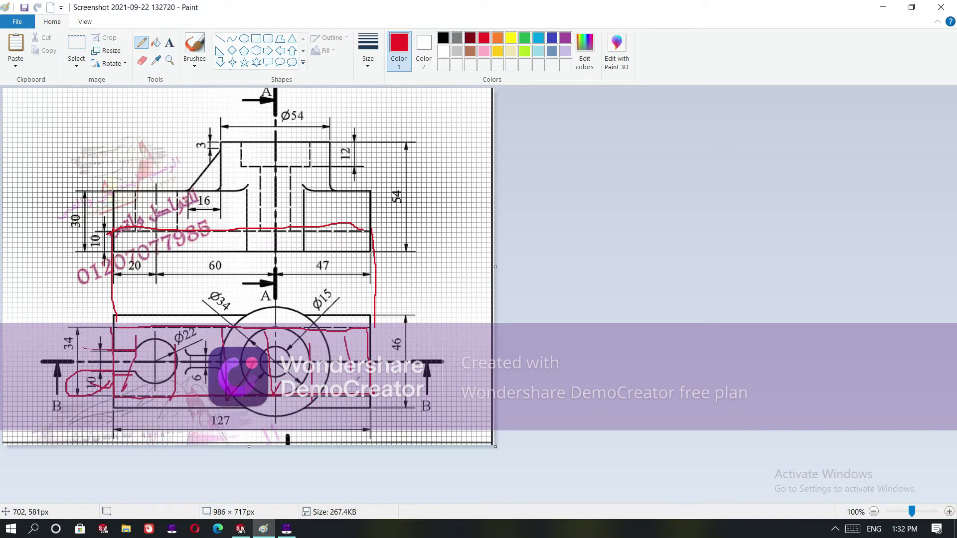
- Mark the recess's 34 mm width dimension in the plan view and its 10 mm height dimension in the front view
mouse_move(88, 360)
mouse_down()
mouse_move(80, 323)
mouse_move(67, 319)
mouse_move(137, 320)
mouse_up()
drag(68, 392, 110, 374)
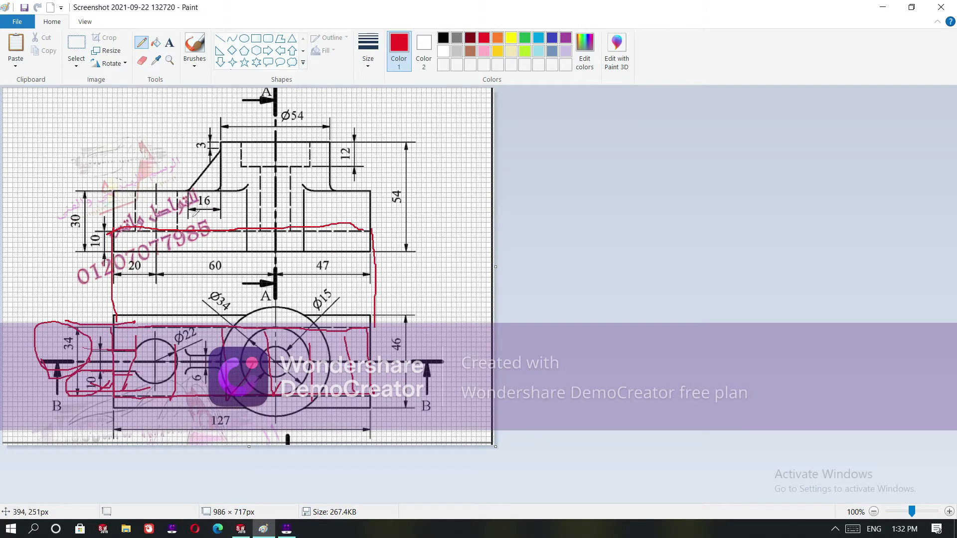
mouse_move(138, 230)
mouse_down()
mouse_move(97, 264)
mouse_move(85, 241)
mouse_move(132, 238)
mouse_up()
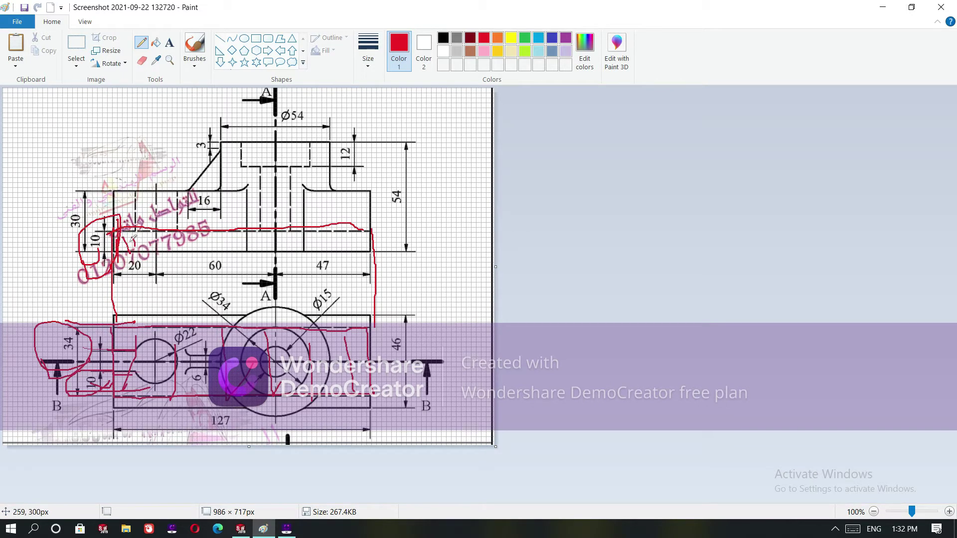
- Switch back to SOLIDWORKS and open the view rotation options for the block
click(240, 529)
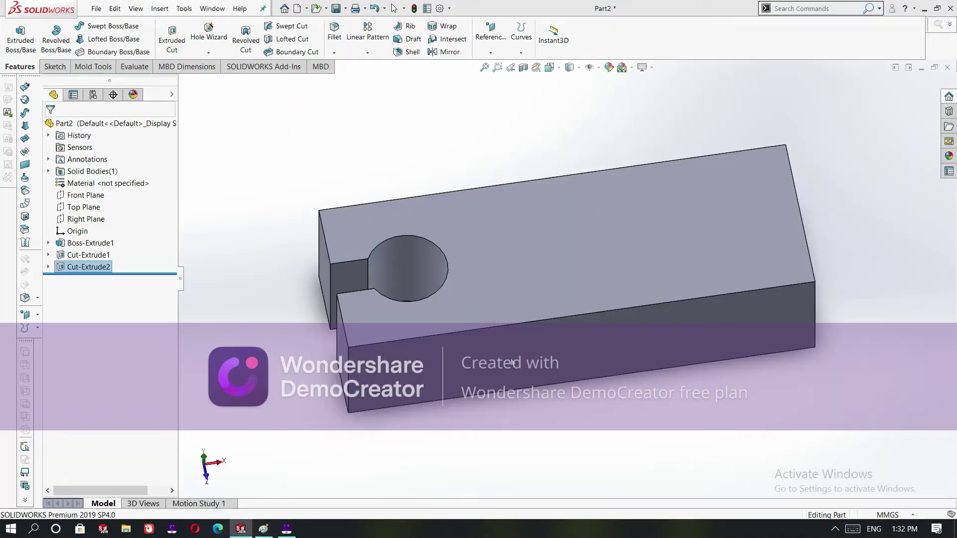
right_click(558, 343)
key(Escape)
right_click(550, 306)
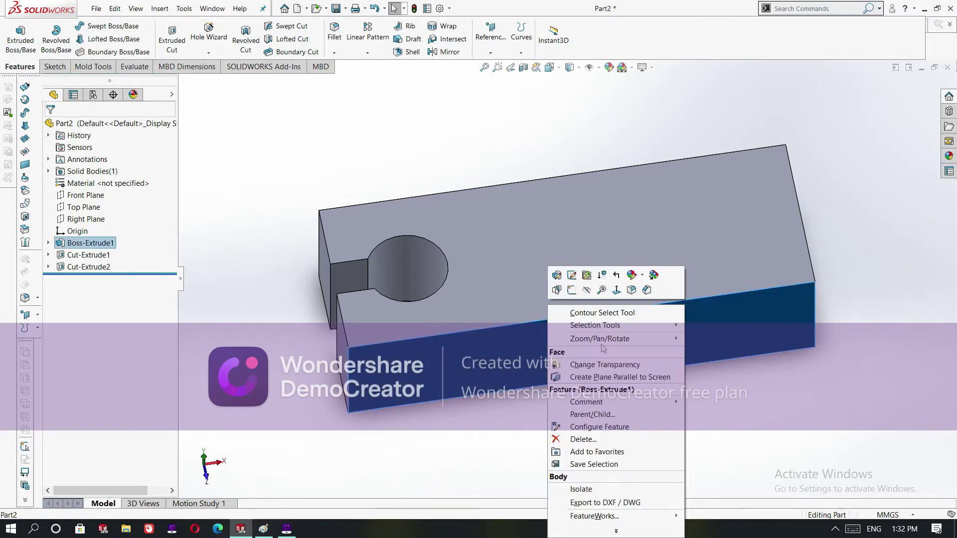